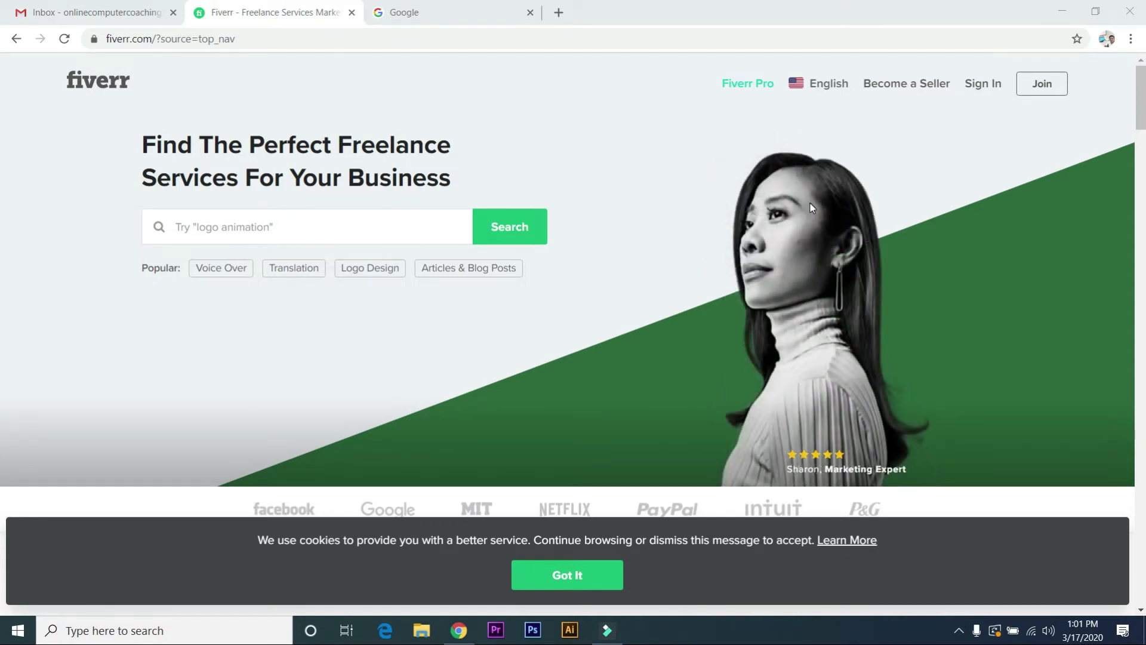
Search Fiverr for "menu design" services
click(309, 217)
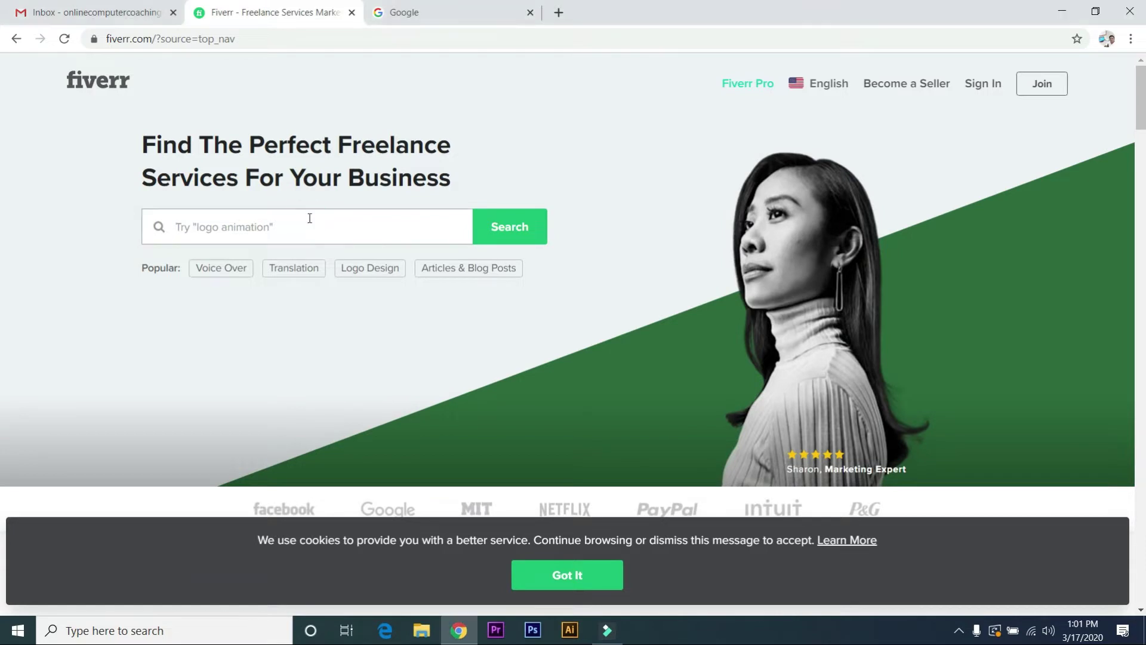
text(men)
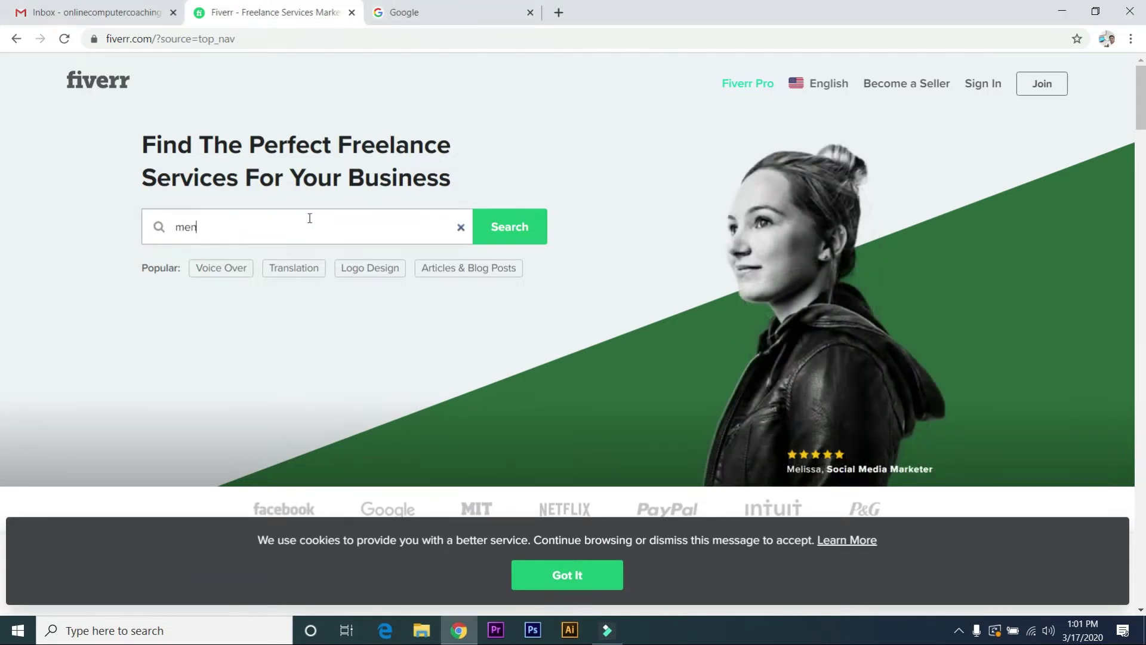
text(u design)
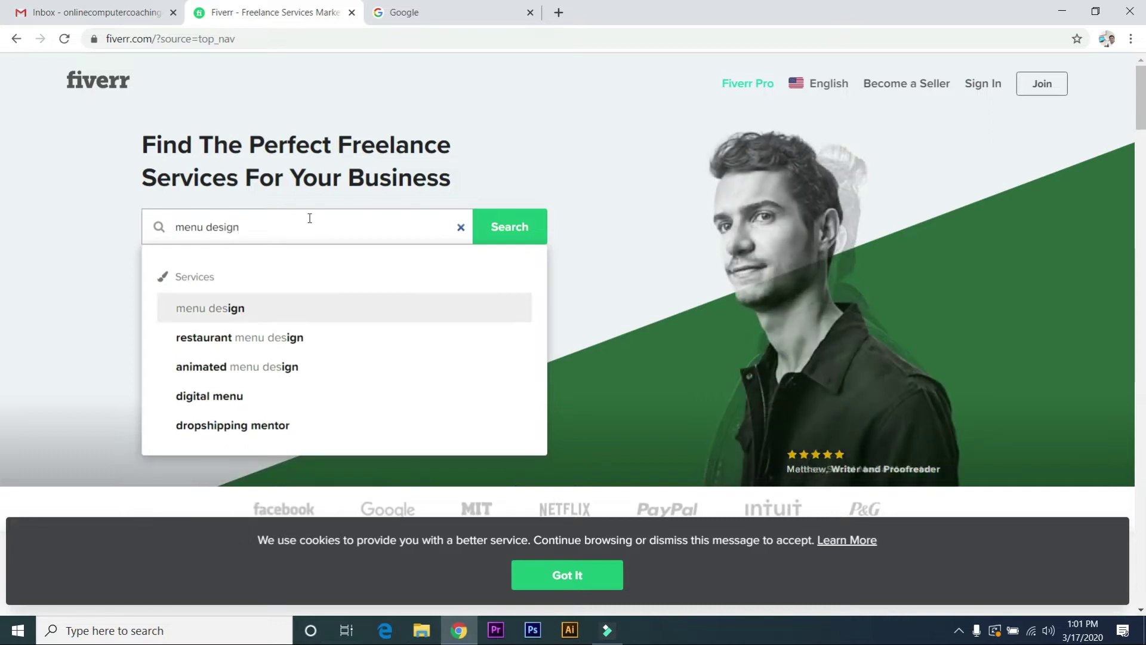
key(Return)
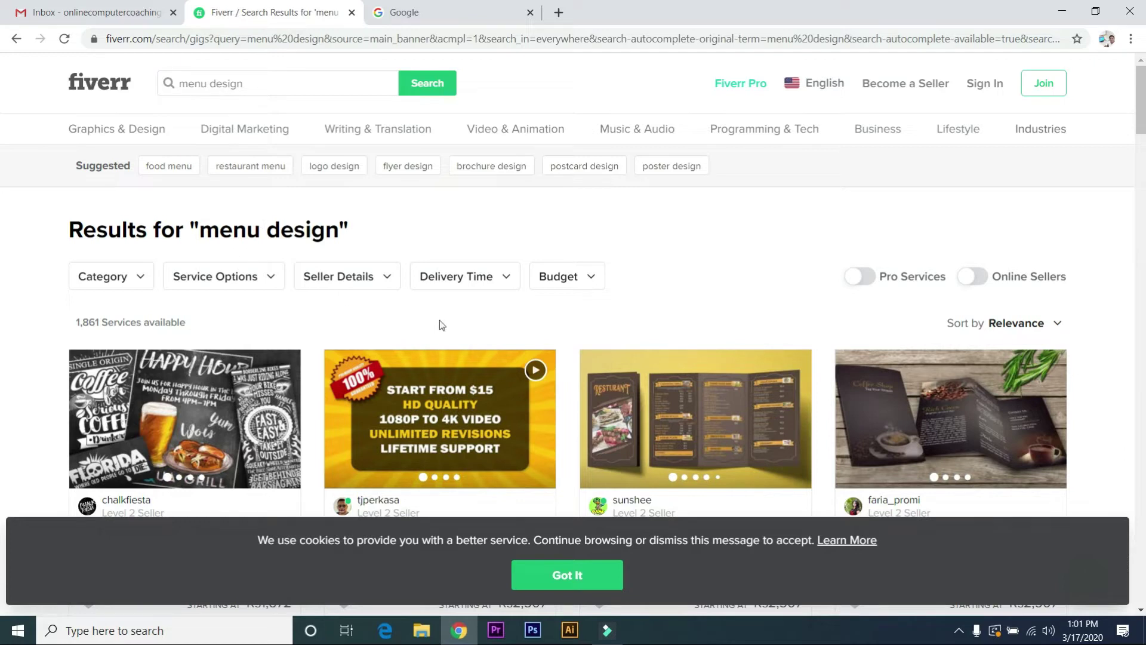
Open the first three menu design gigs from the search results, each in its own new browser tab
scroll(621, 323, down, 1)
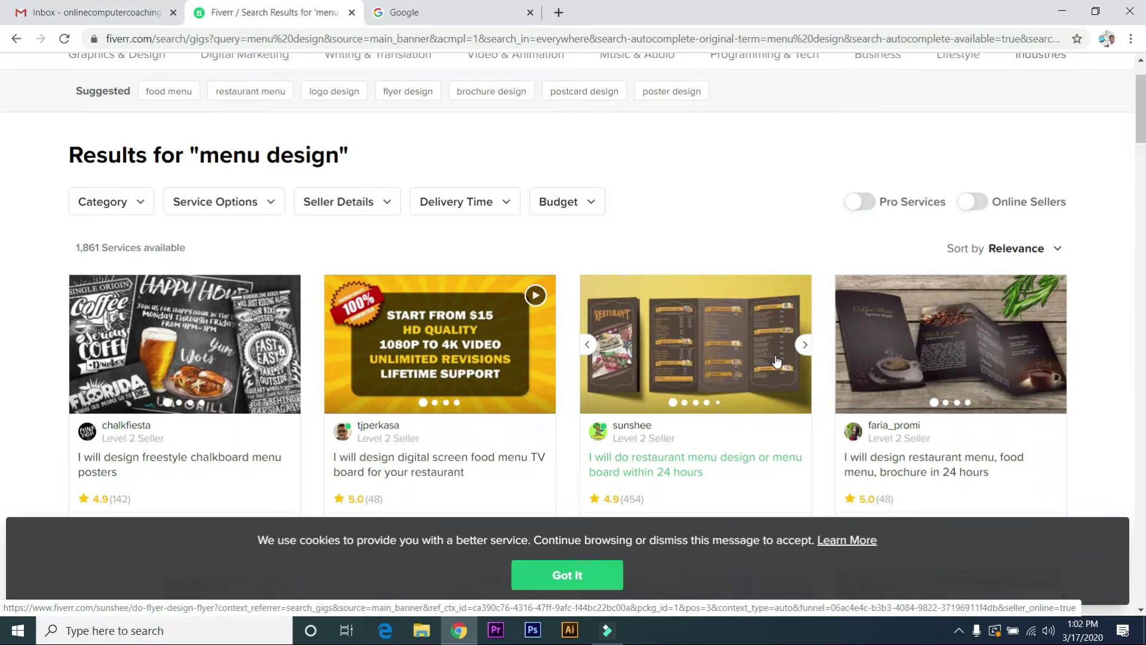
scroll(358, 388, down, 1)
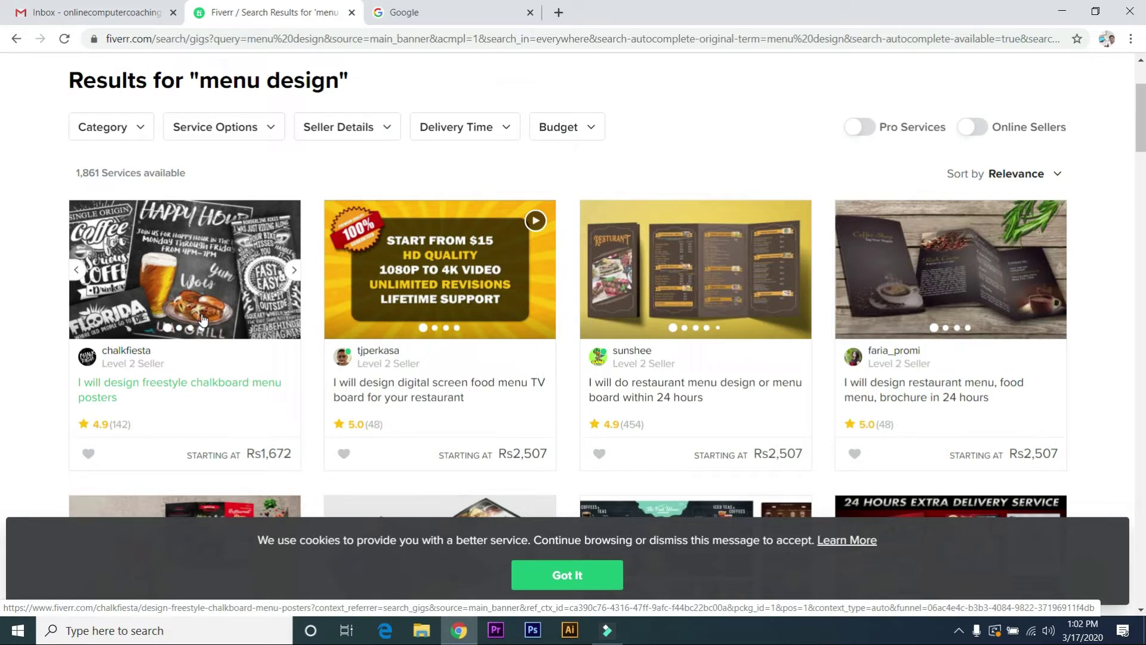
right_click(258, 273)
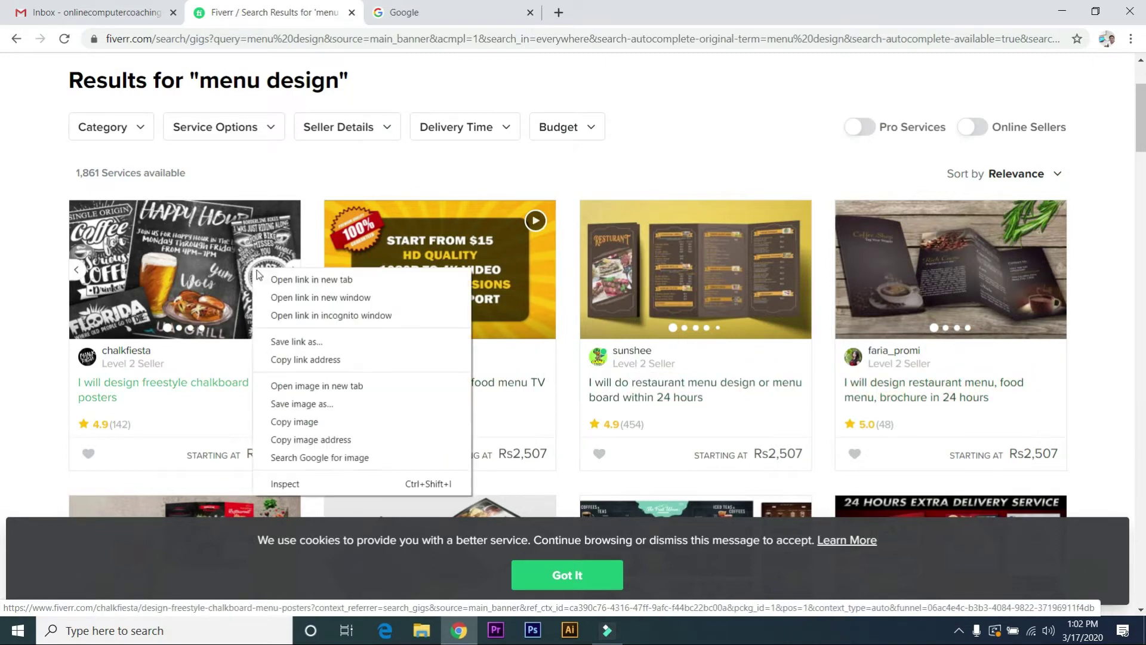
click(267, 280)
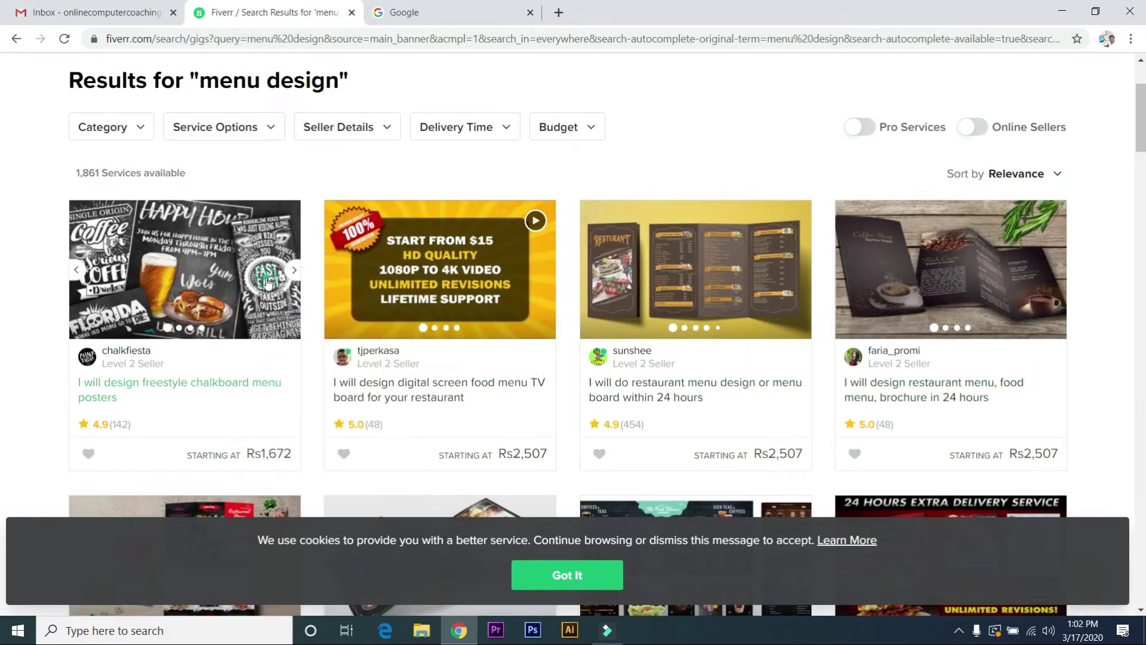
right_click(493, 282)
click(518, 285)
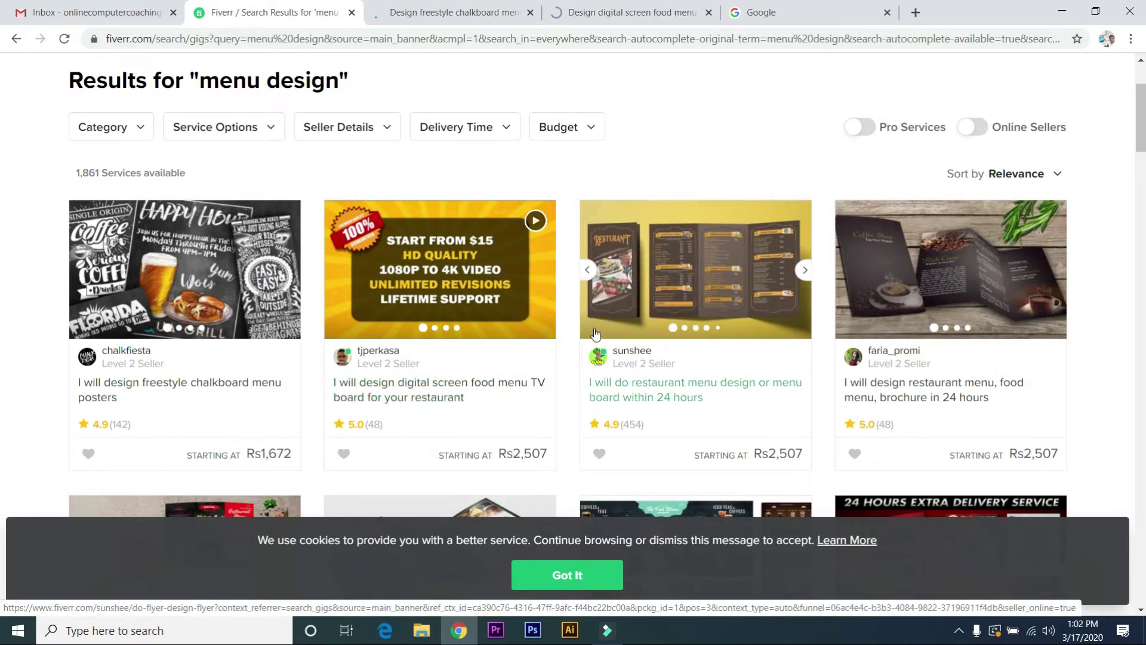
right_click(654, 275)
click(672, 289)
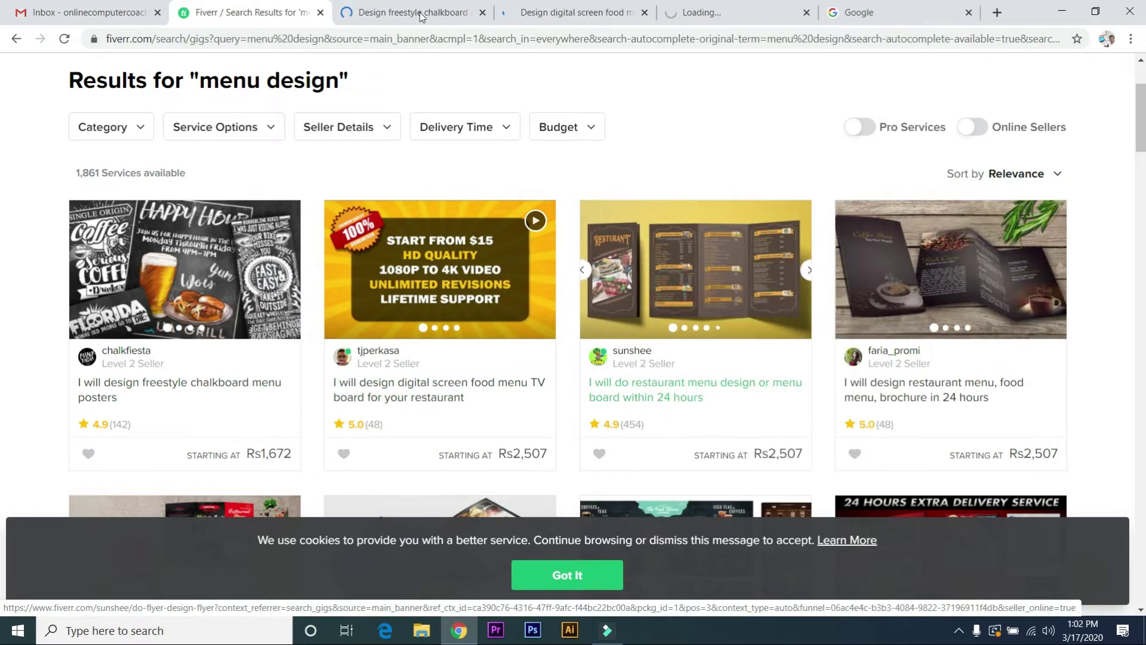
View the freestyle chalkboard menu posters gig and browse through its gallery of sample designs
click(412, 13)
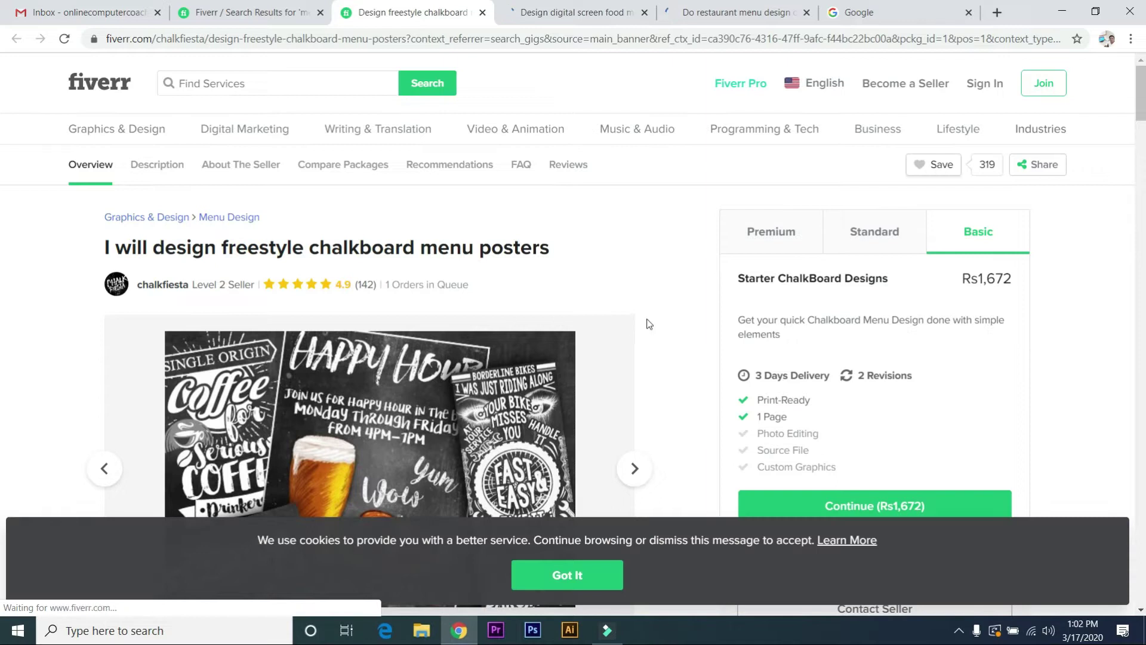
scroll(648, 325, down, 1)
scroll(686, 336, down, 1)
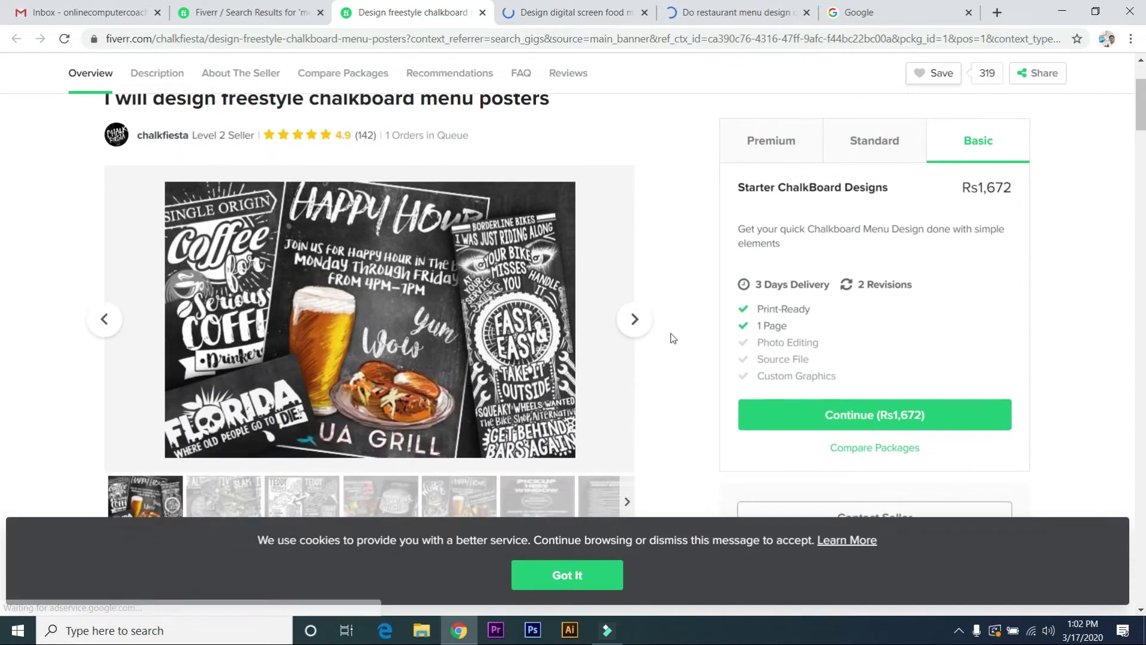
click(636, 321)
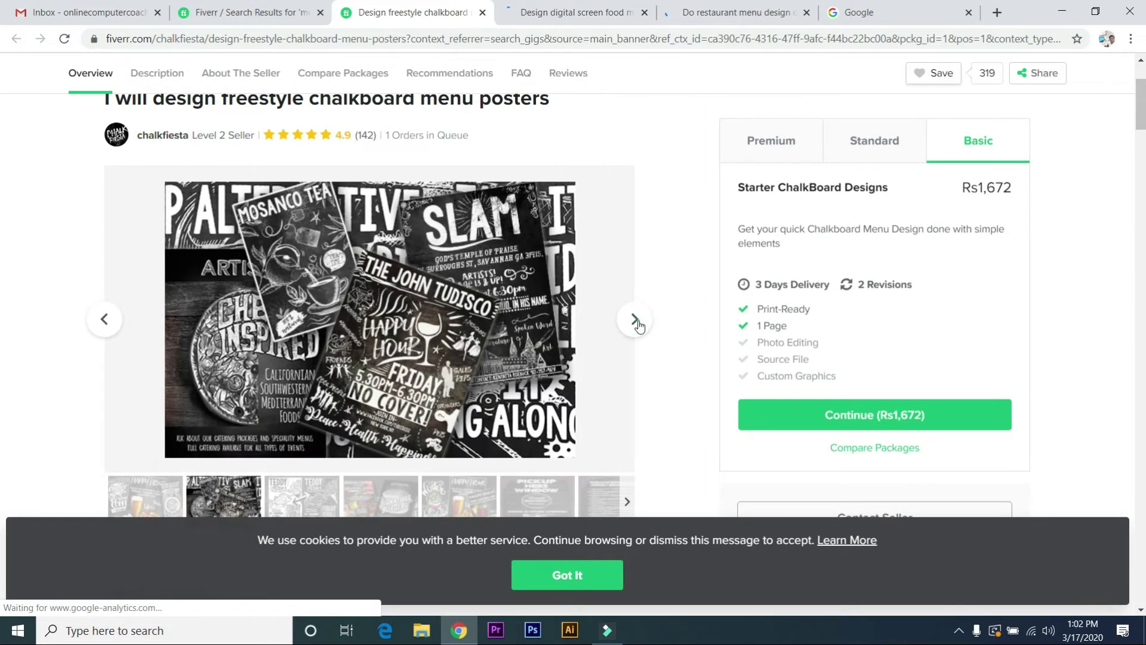
click(637, 321)
click(637, 321)
click(637, 321)
click(636, 321)
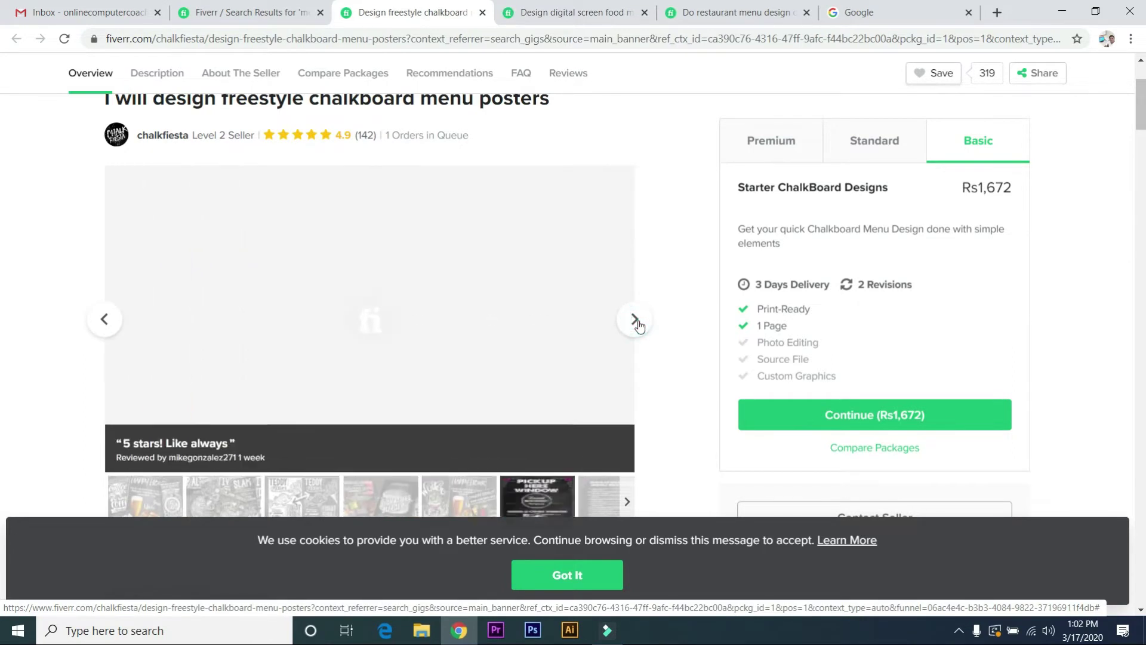
click(636, 321)
click(637, 321)
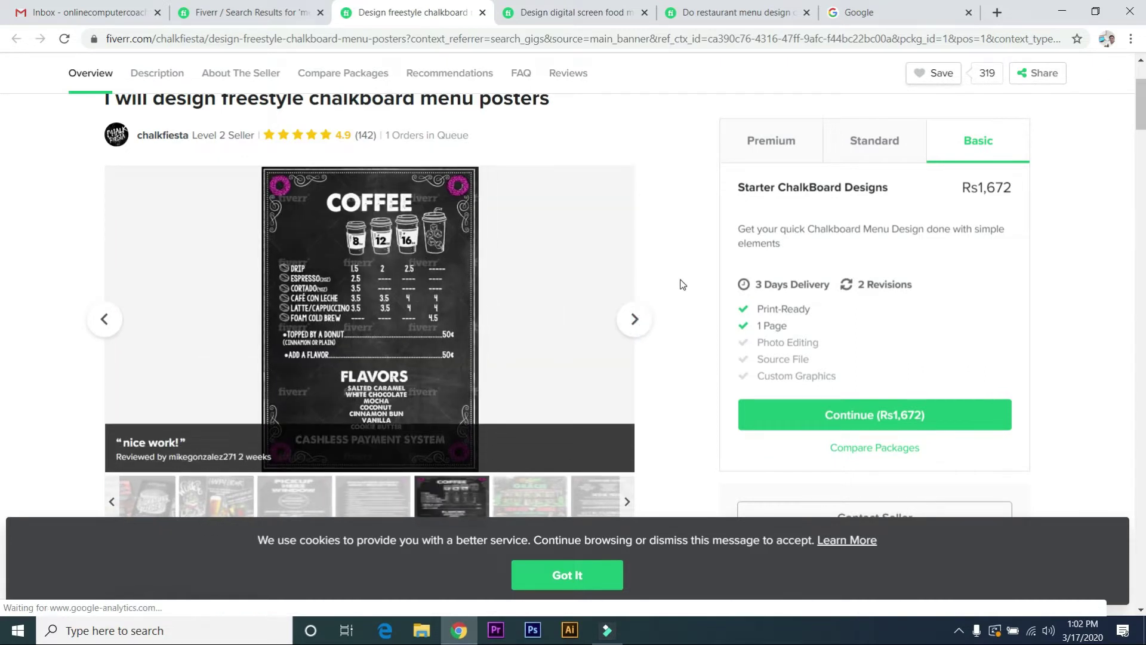
Check the Standard and Premium package prices and contents of the chalkboard menu posters gig
scroll(698, 269, up, 1)
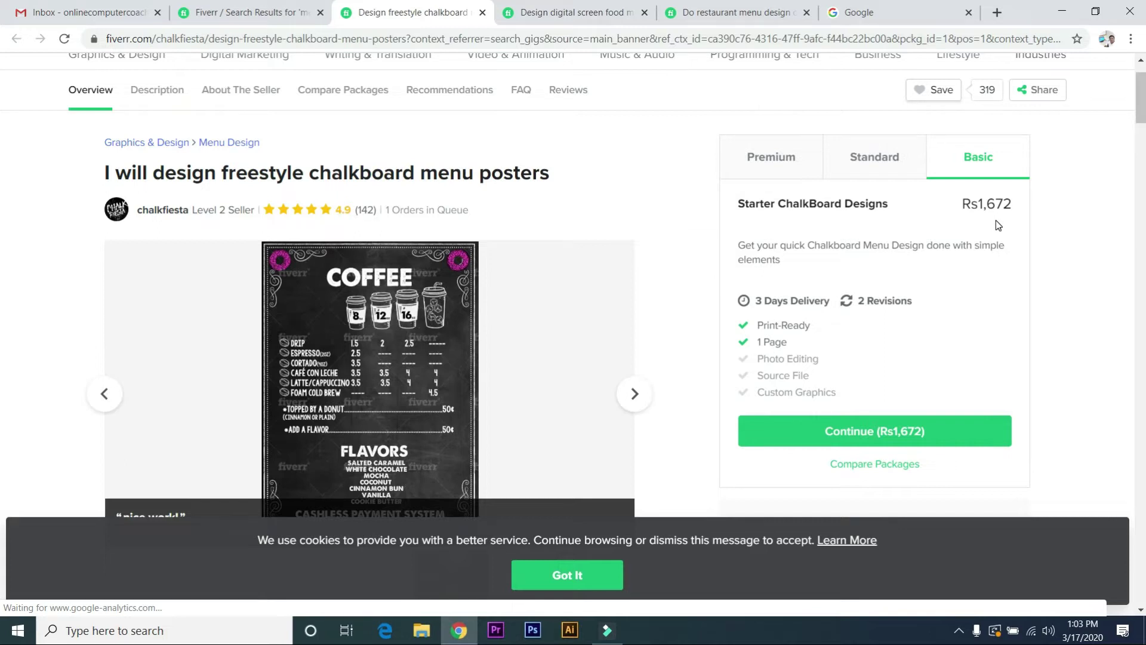
click(904, 157)
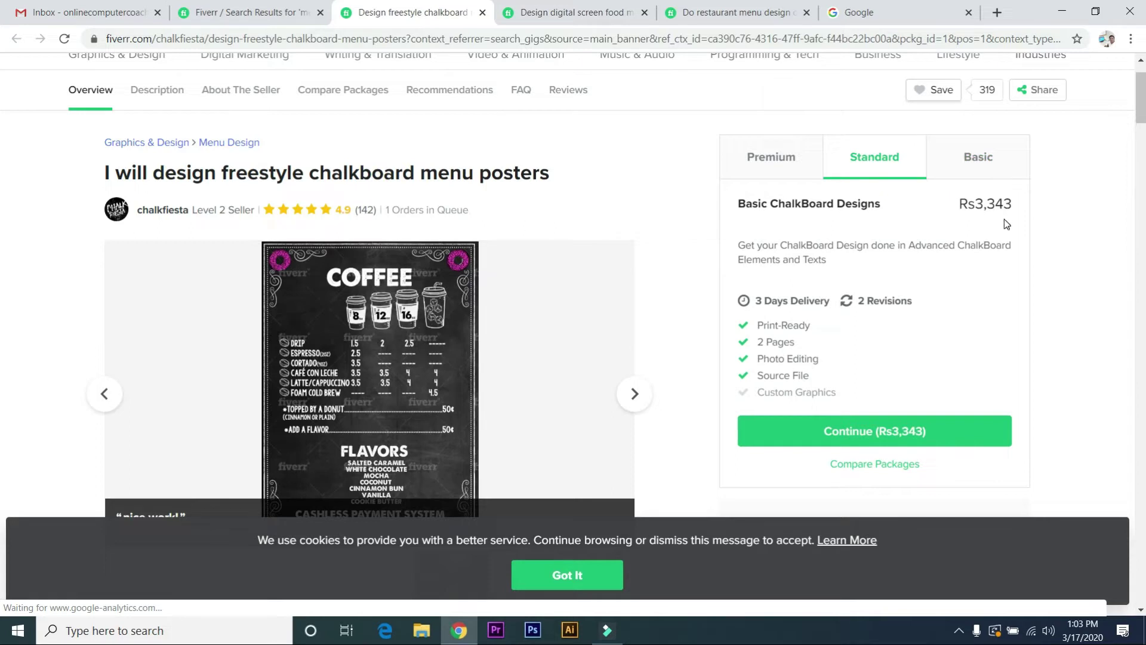
click(783, 158)
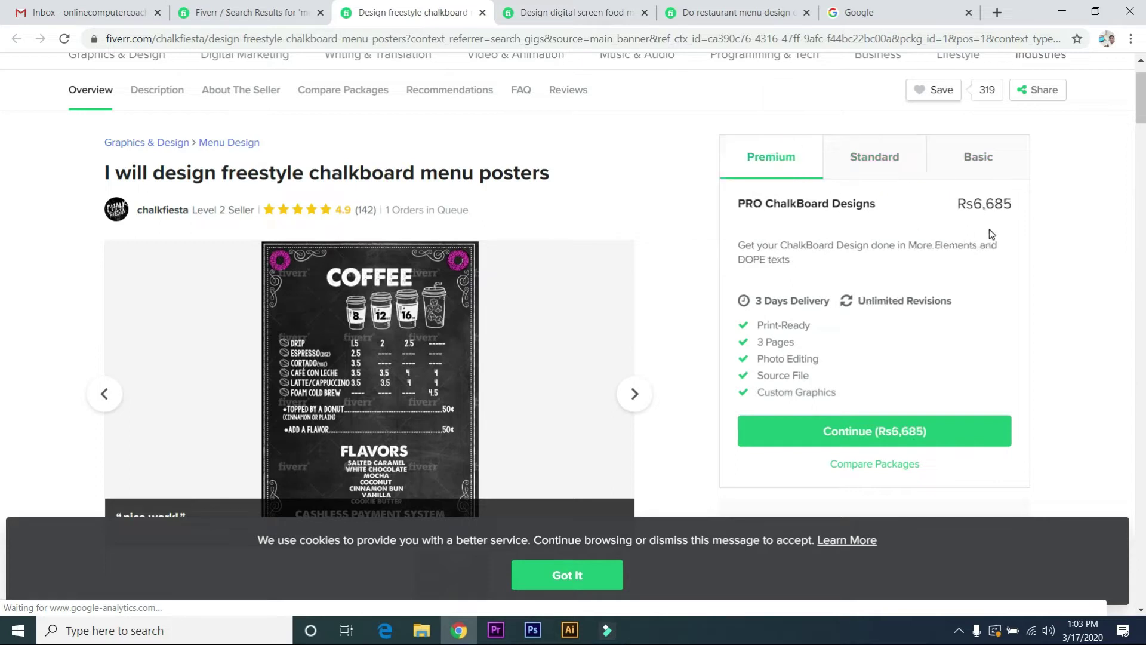
View the digital screen food menu TV board gig and browse through its gallery of sample menus
click(577, 10)
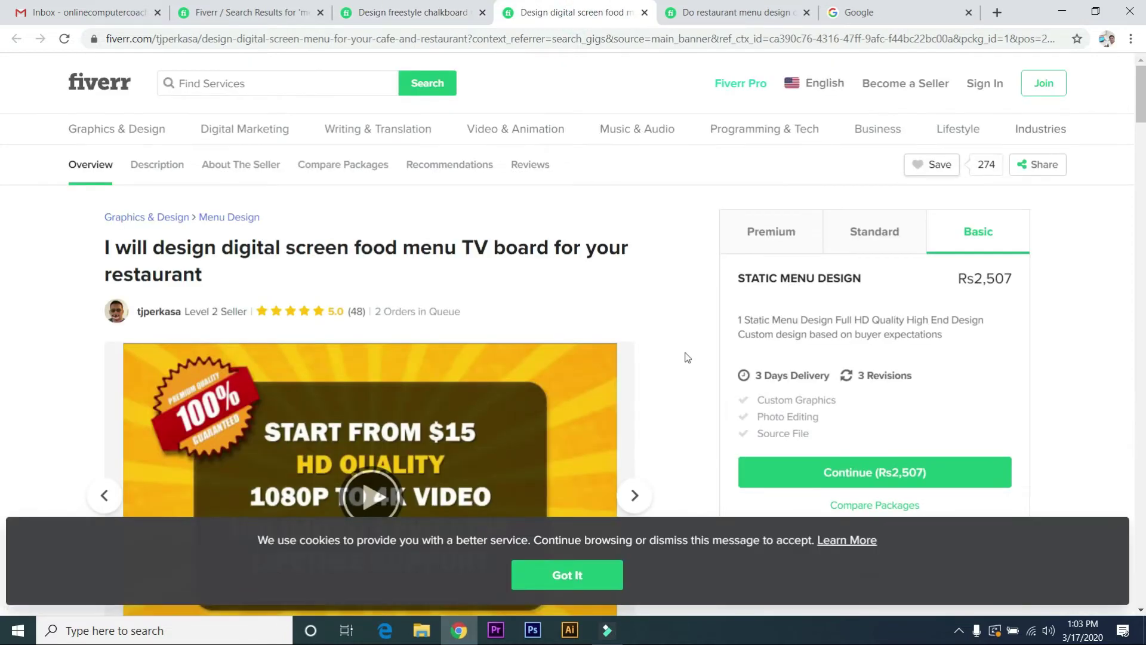
scroll(675, 336, down, 4)
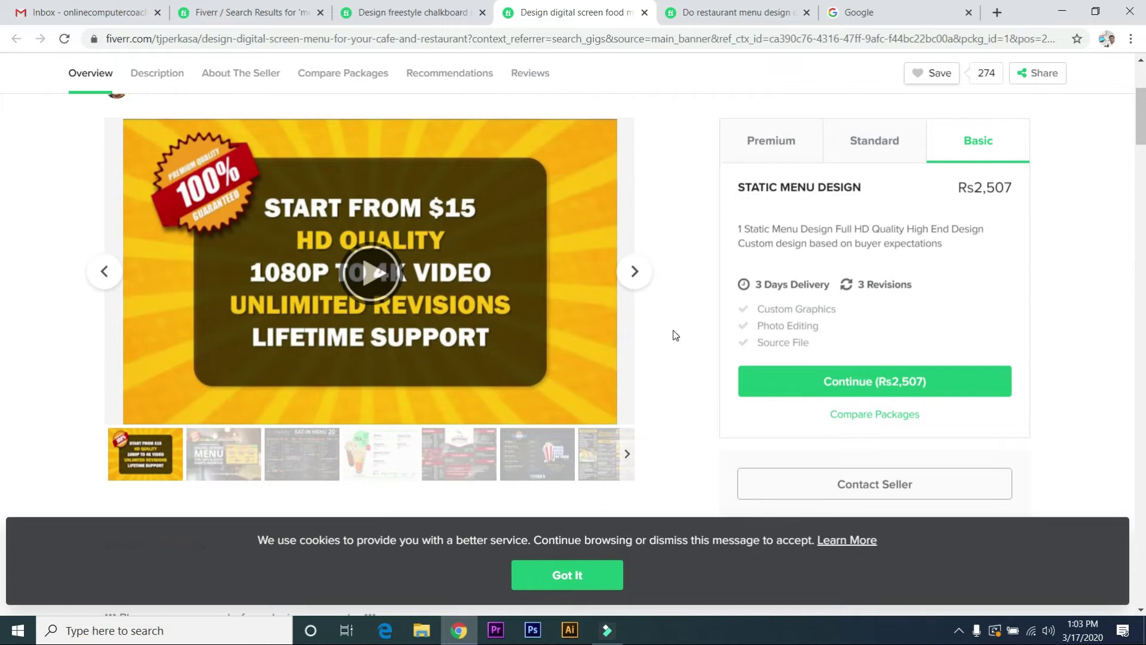
click(636, 273)
click(642, 280)
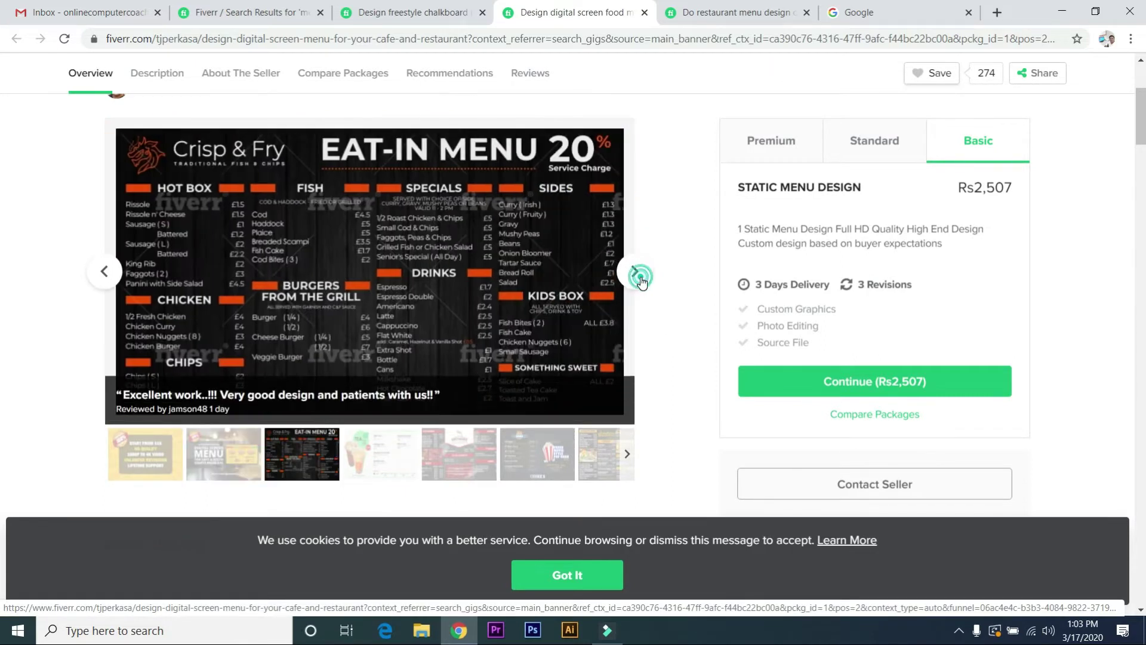
click(635, 272)
click(642, 281)
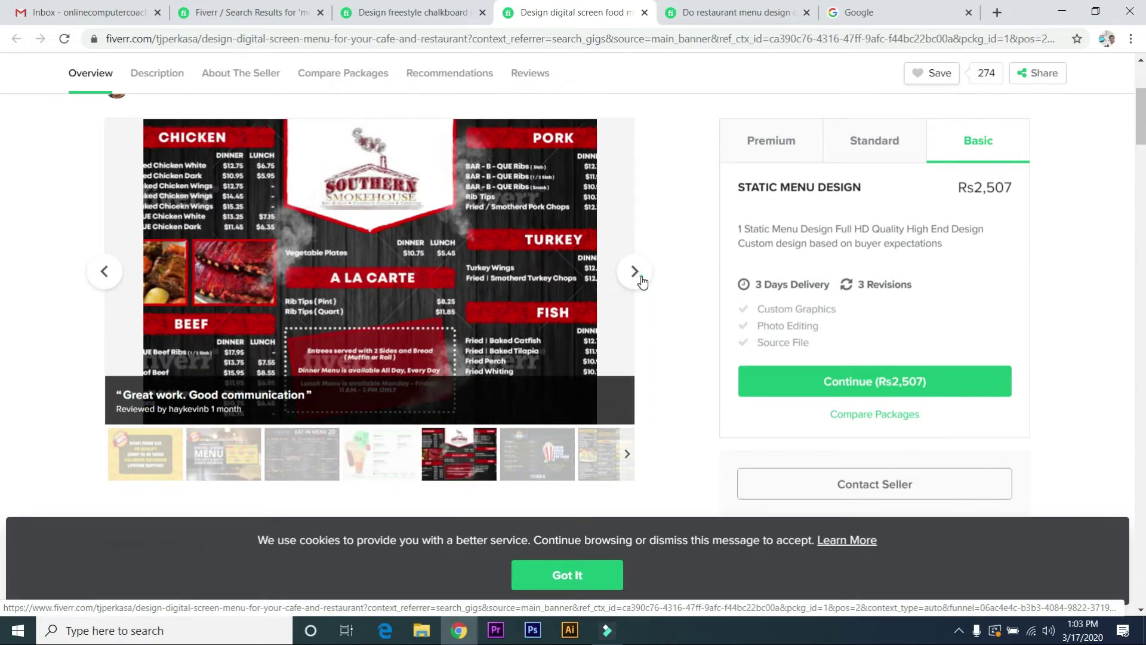
click(635, 272)
click(635, 272)
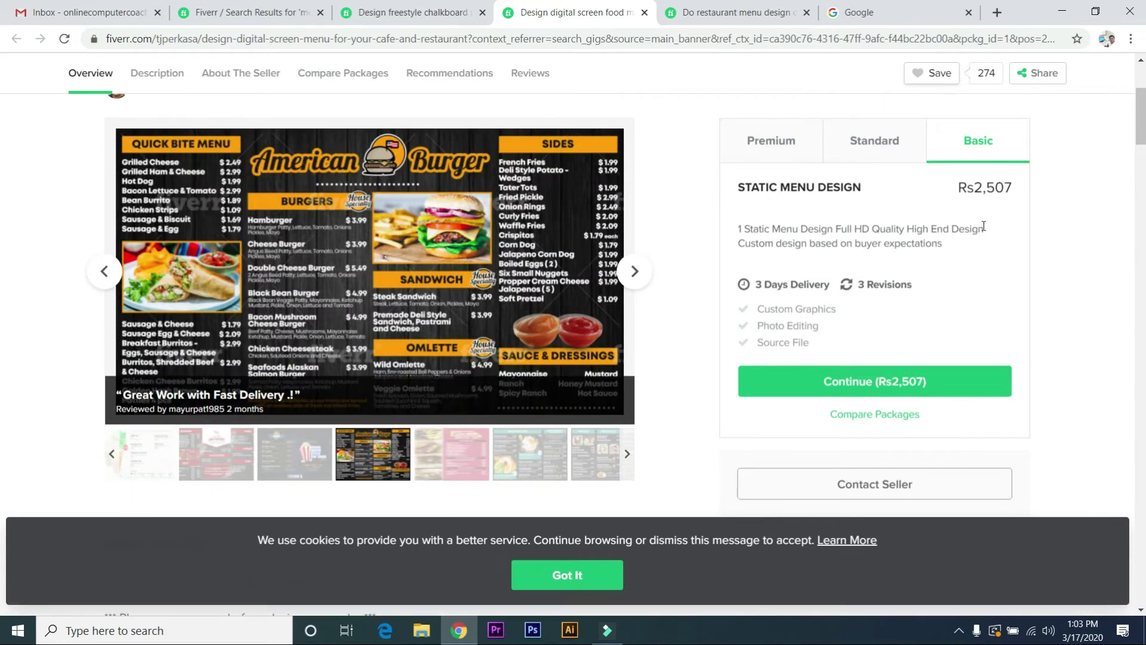
Check the Standard and Premium package prices and contents of the digital screen food menu gig
scroll(981, 229, up, 1)
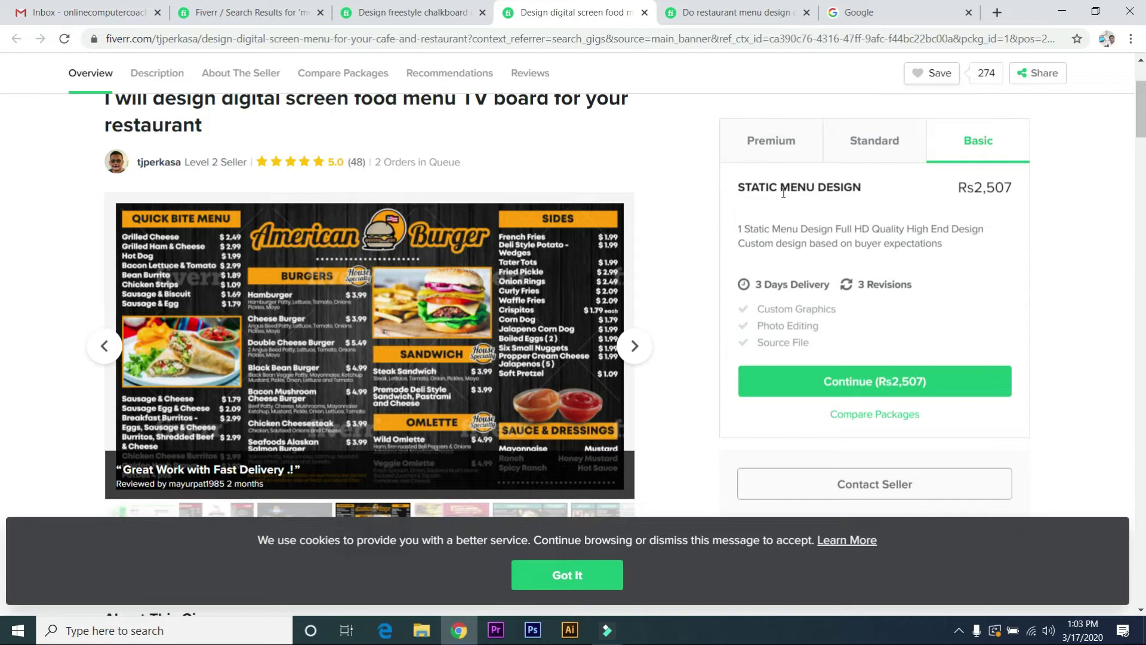
click(856, 149)
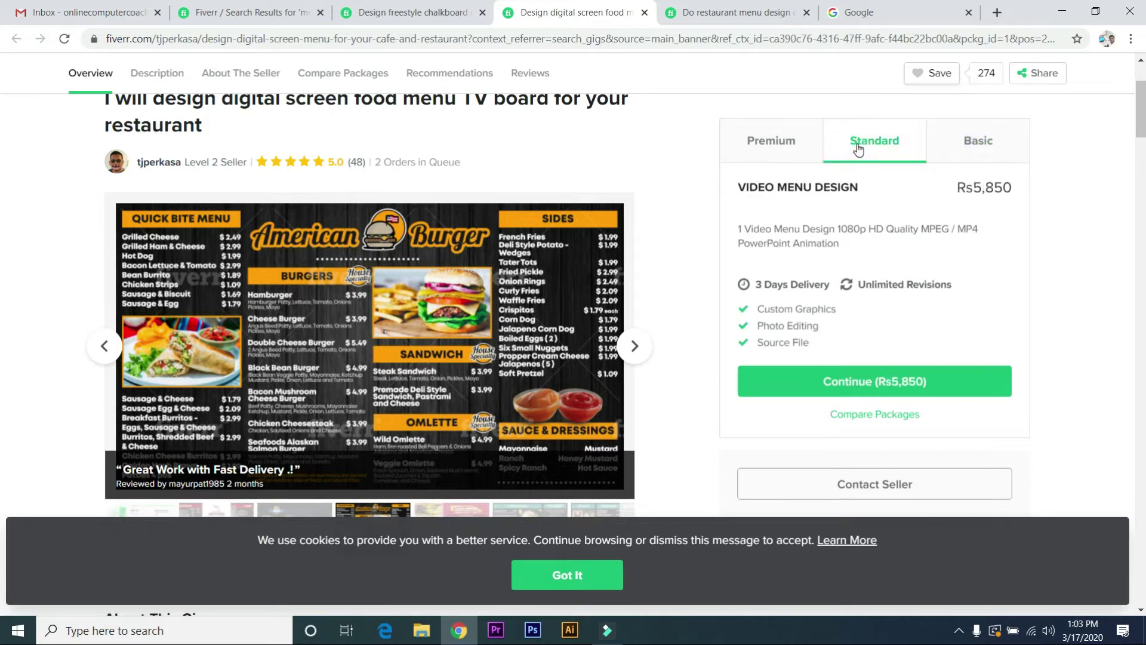
click(775, 149)
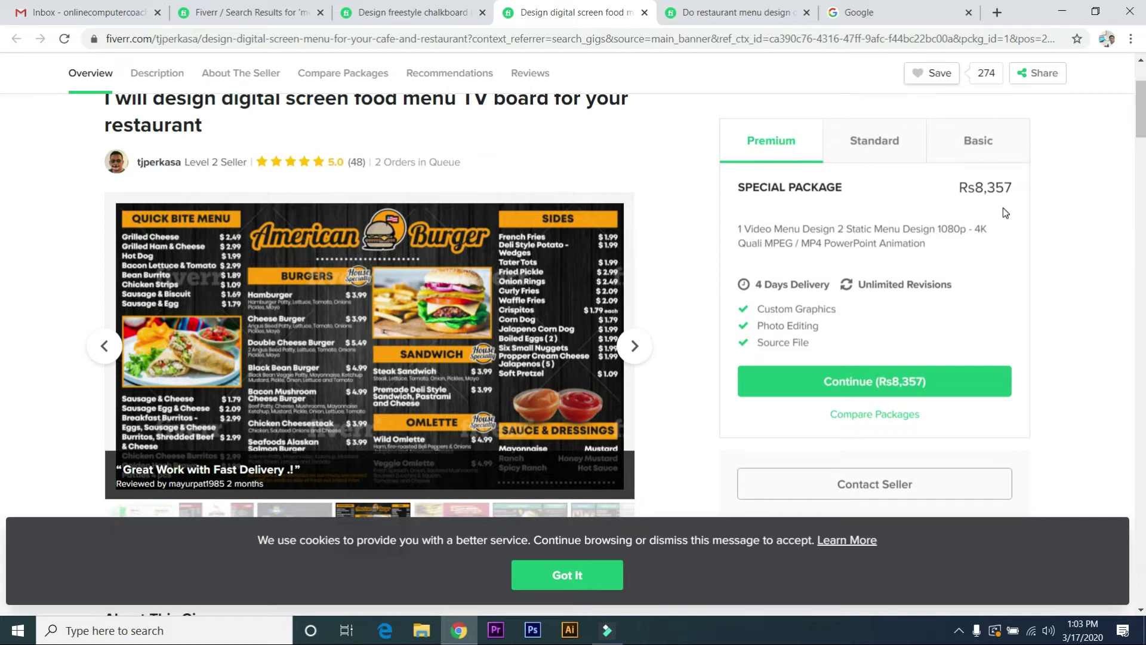
scroll(637, 327, up, 3)
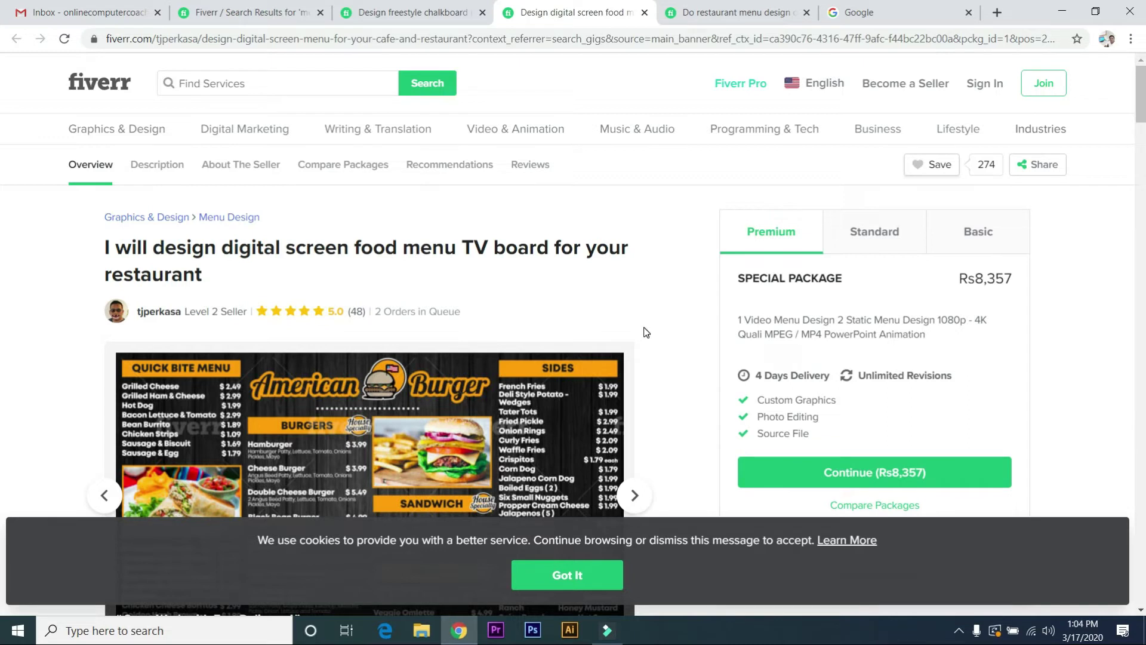
scroll(645, 332, down, 4)
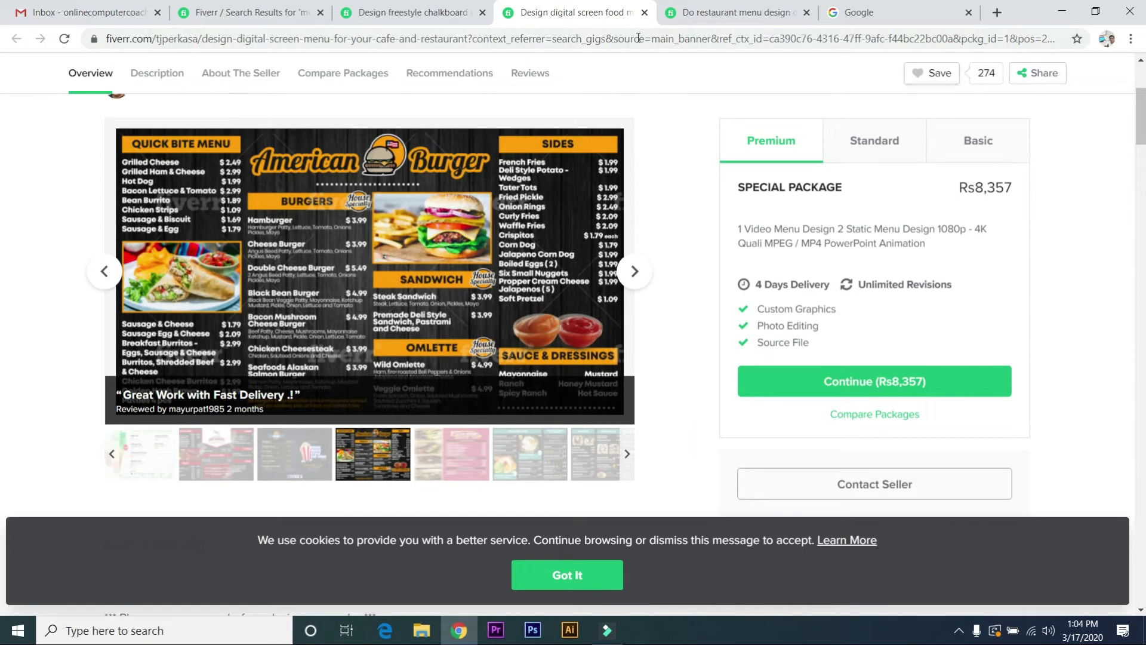
Search Google for "postermywall" and open the PosterMyWall home page
click(848, 4)
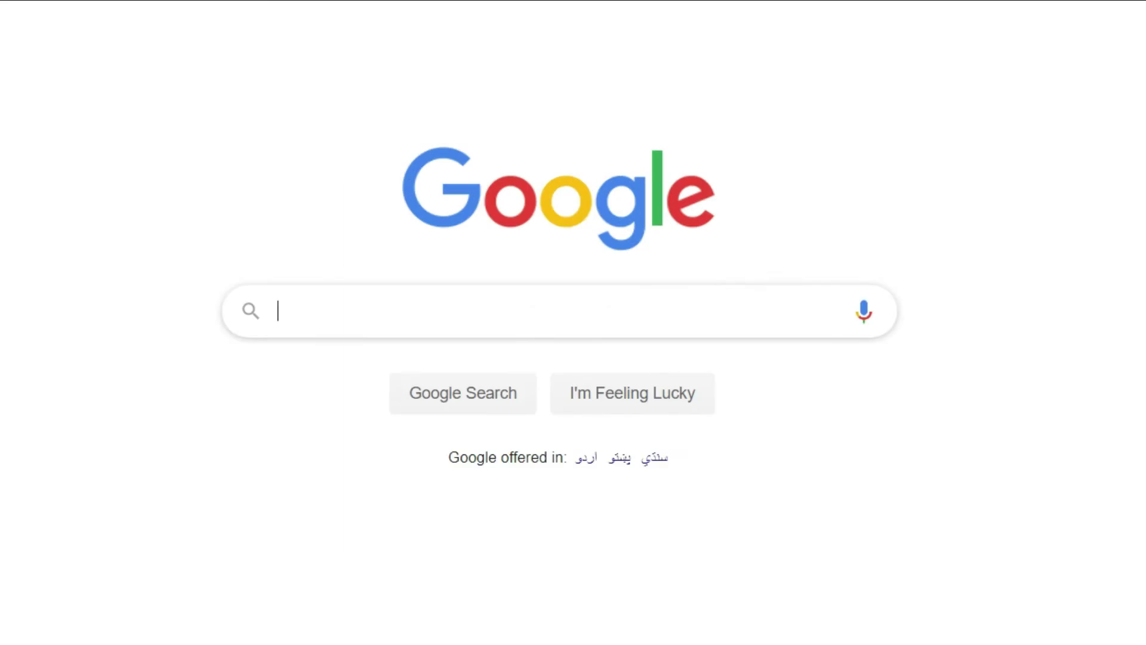
text(poster)
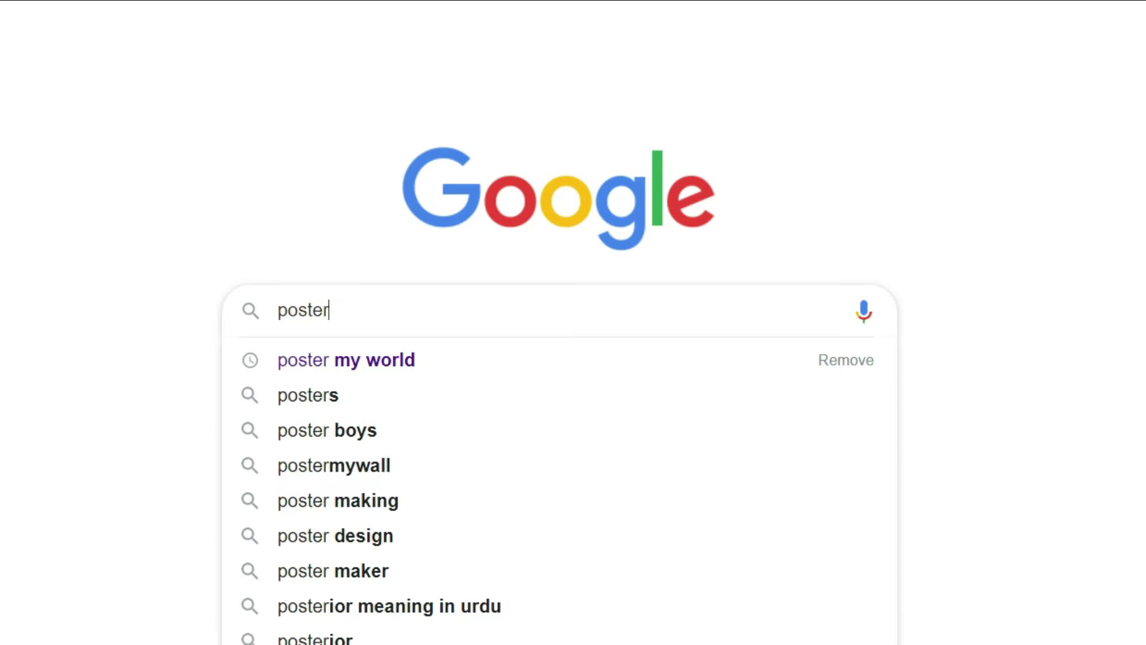
text(my wal)
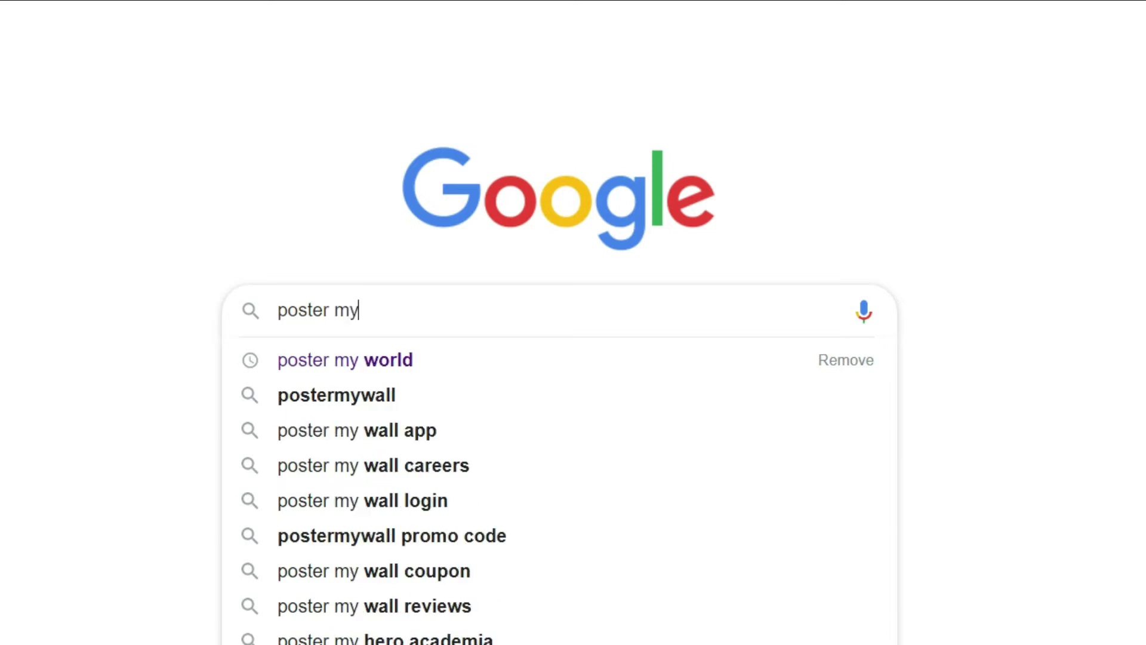
text(l)
key(Down)
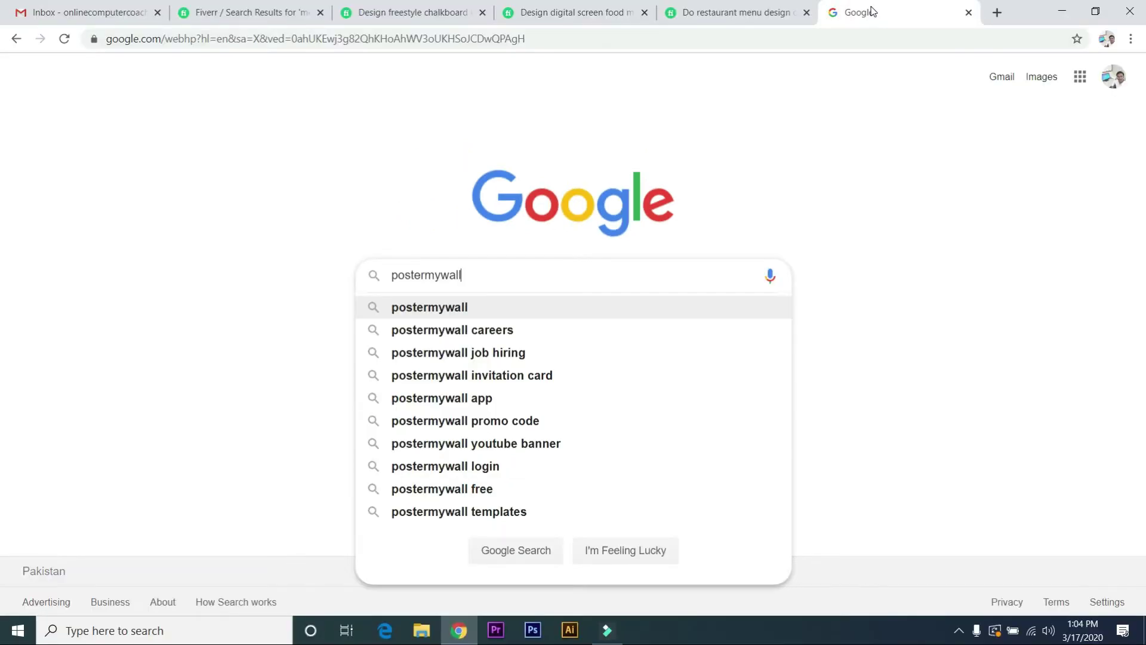
key(Return)
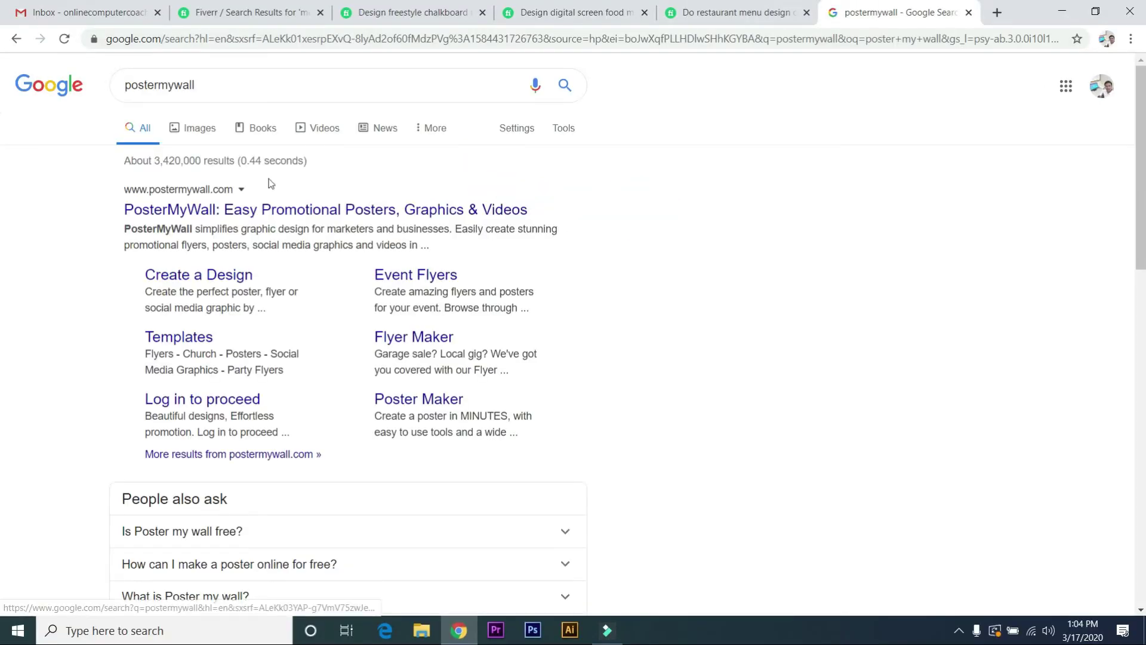
click(263, 209)
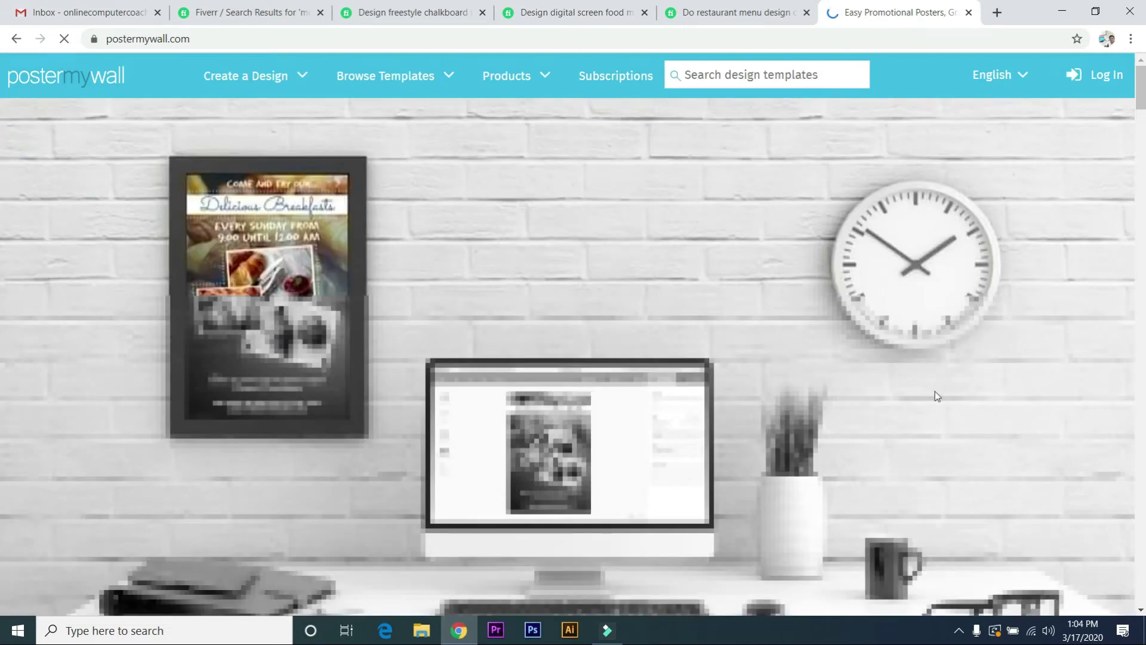
scroll(951, 396, down, 10)
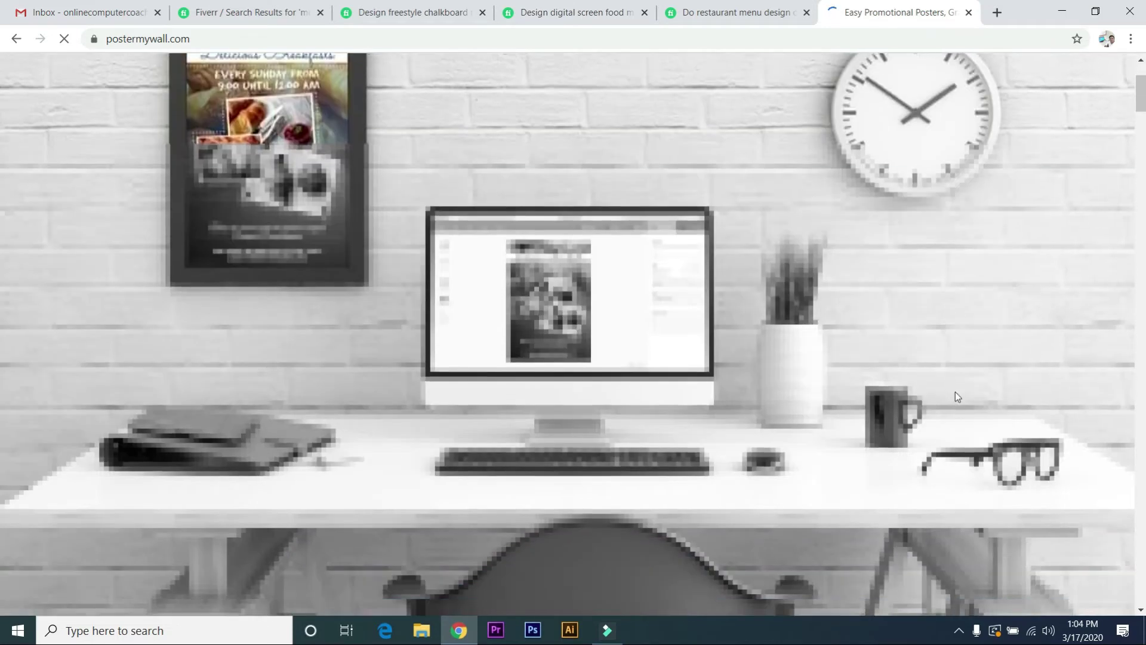
Search the PosterMyWall design templates for "menu"
scroll(957, 393, down, 5)
scroll(957, 397, up, 9)
scroll(957, 398, up, 4)
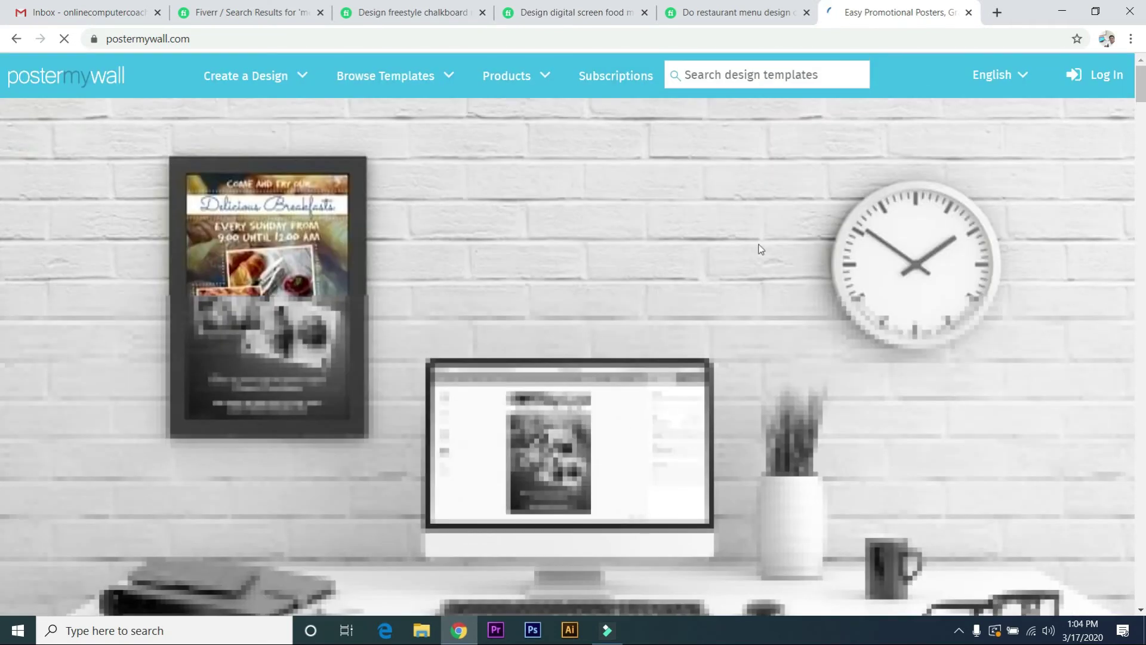
click(697, 75)
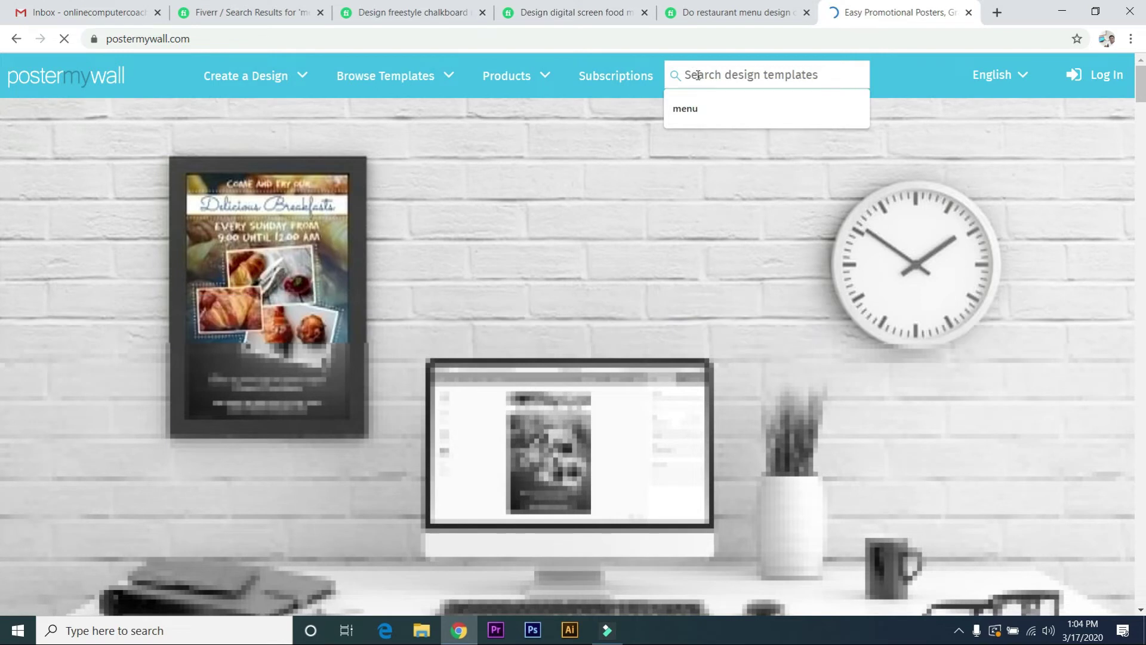
text(menu)
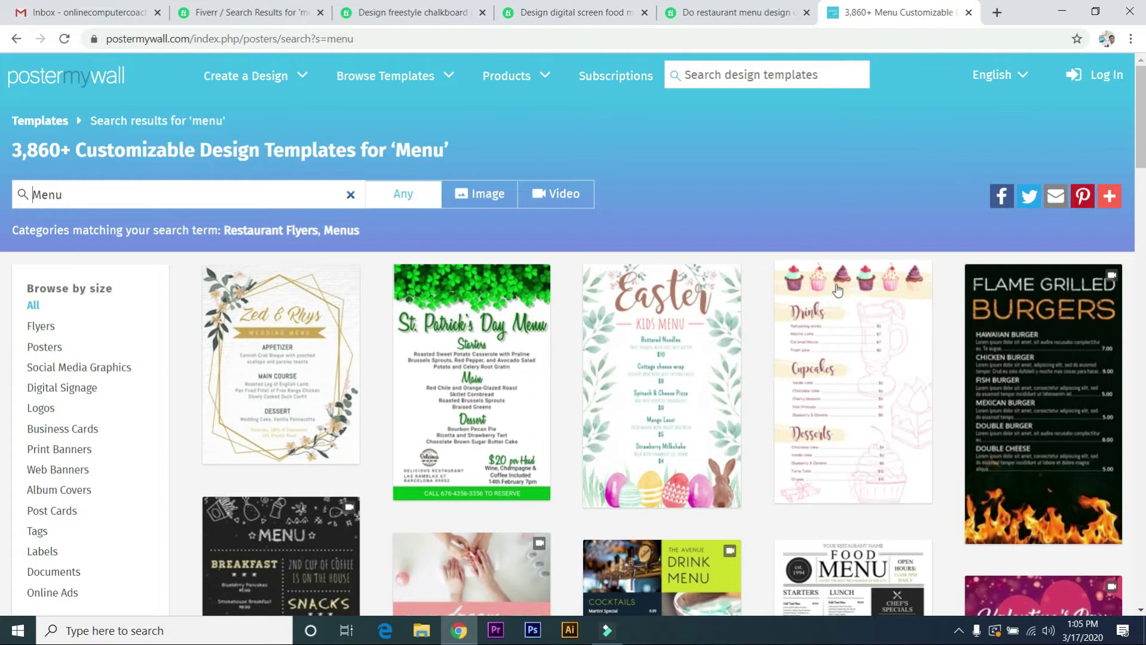
Browse the menu template search results to examine the available restaurant, holiday and drink menu designs
scroll(806, 433, down, 5)
scroll(1015, 388, down, 6)
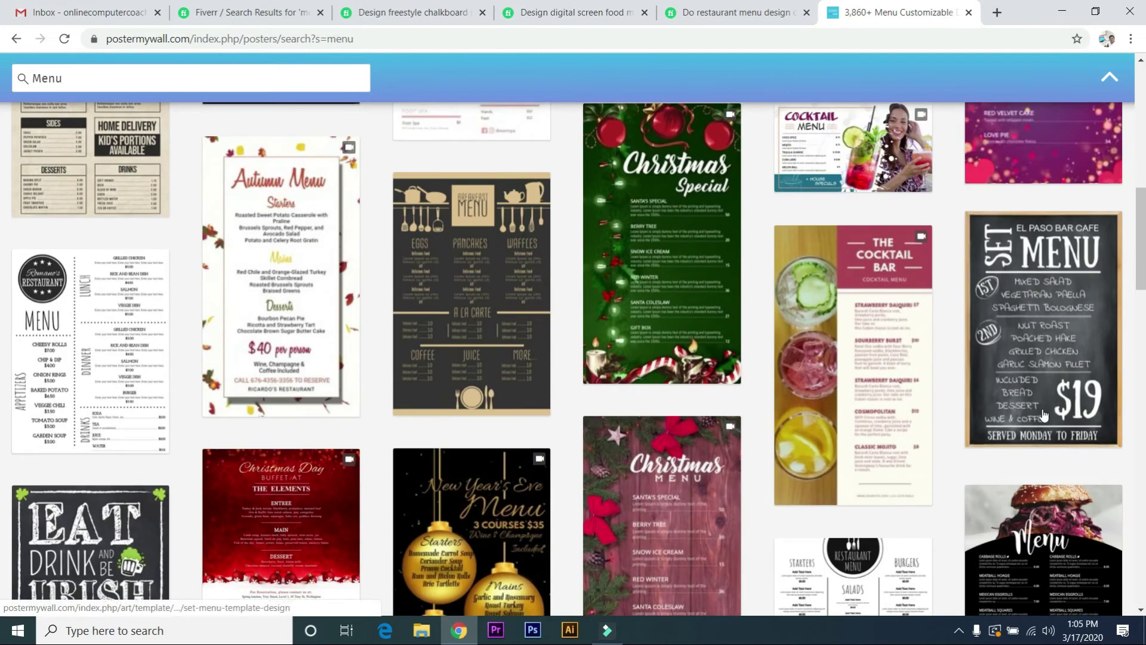
scroll(1037, 414, down, 5)
scroll(1036, 417, down, 5)
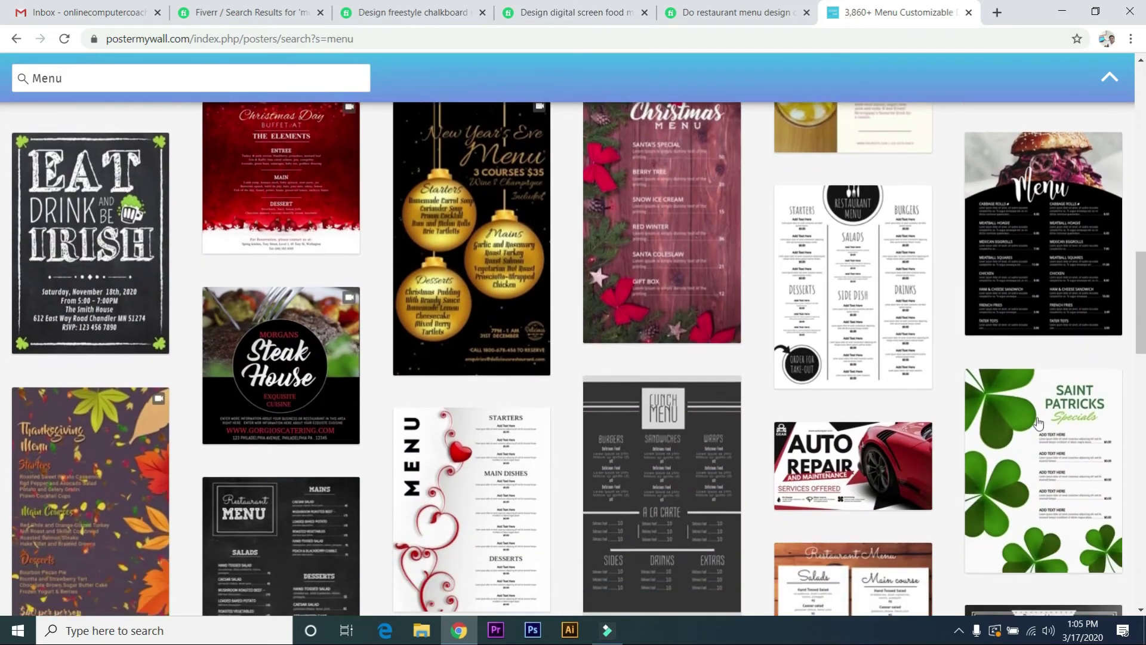
scroll(1039, 424, down, 5)
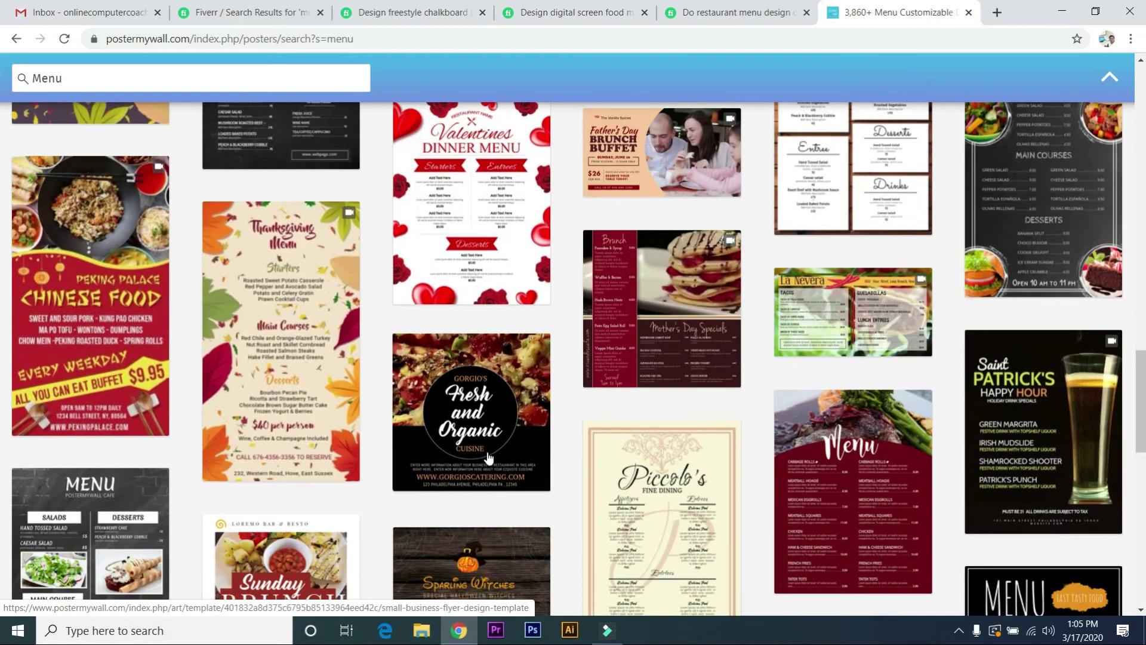
scroll(544, 468, down, 4)
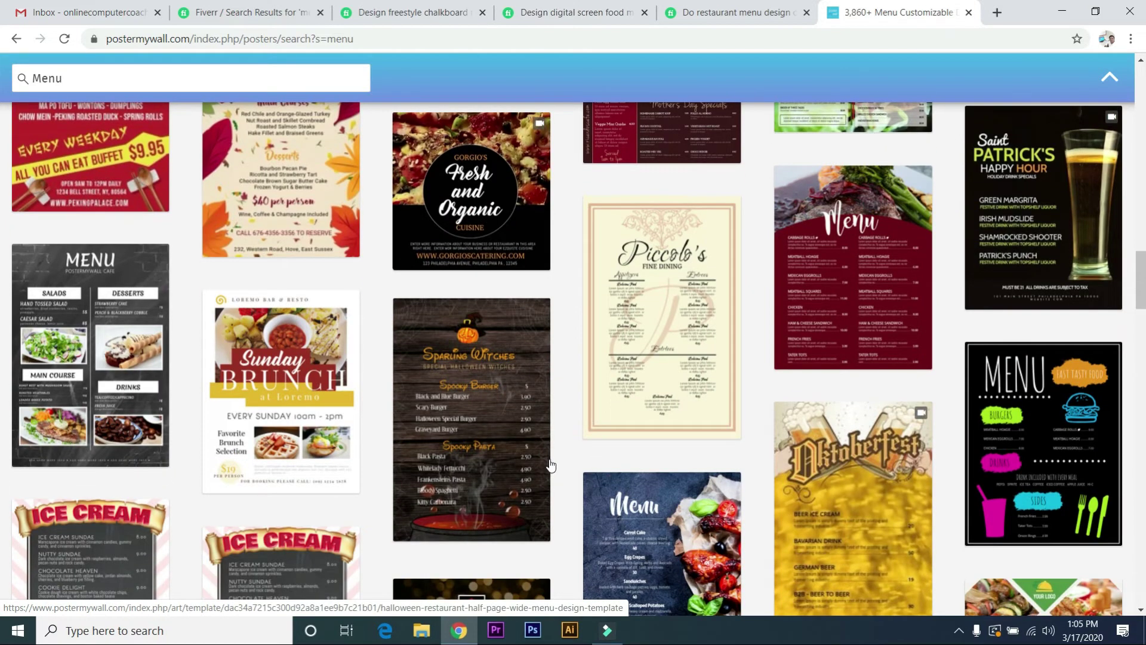
scroll(572, 459, down, 3)
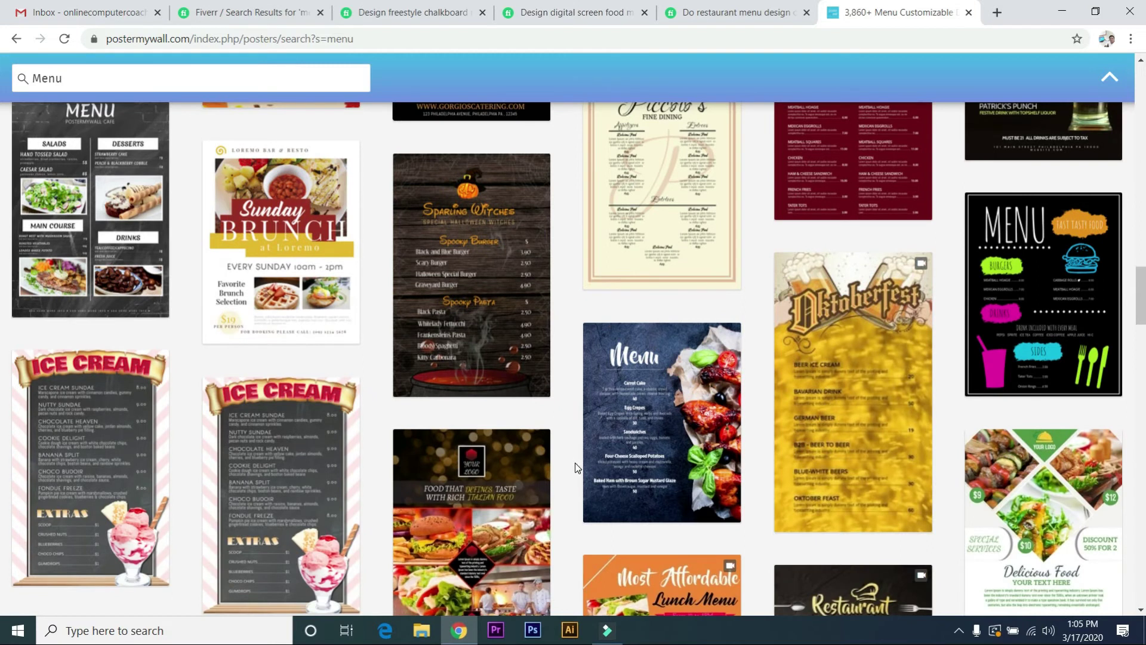
scroll(579, 445, down, 3)
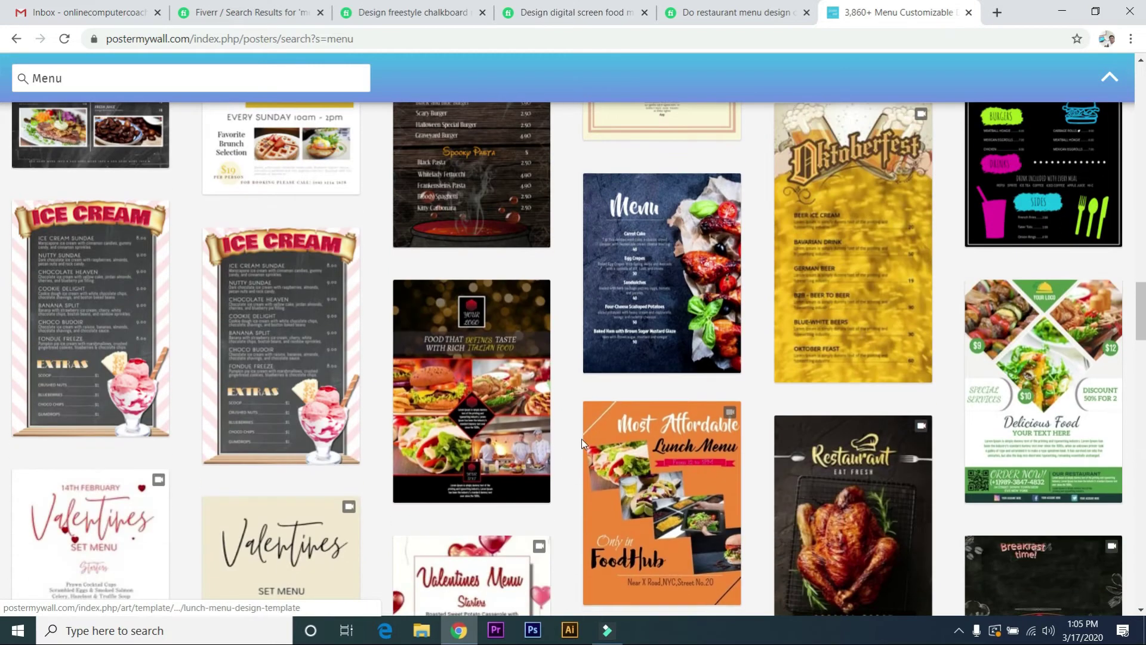
Open the Sunday Brunch flyer template for customization in the editor
scroll(562, 425, up, 6)
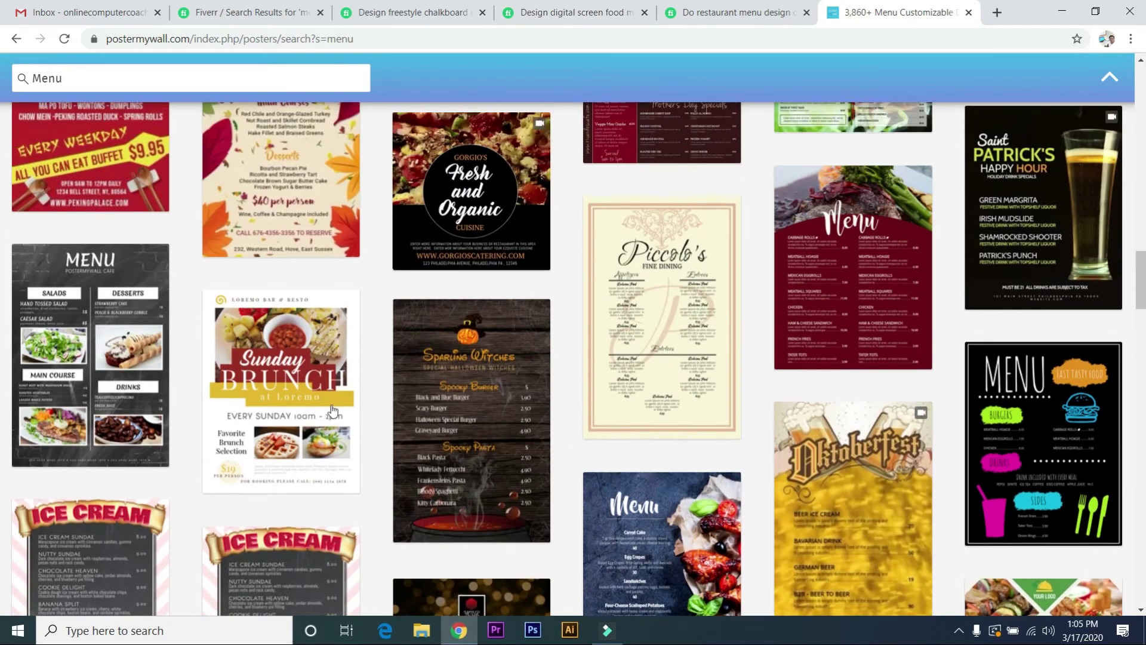
click(280, 387)
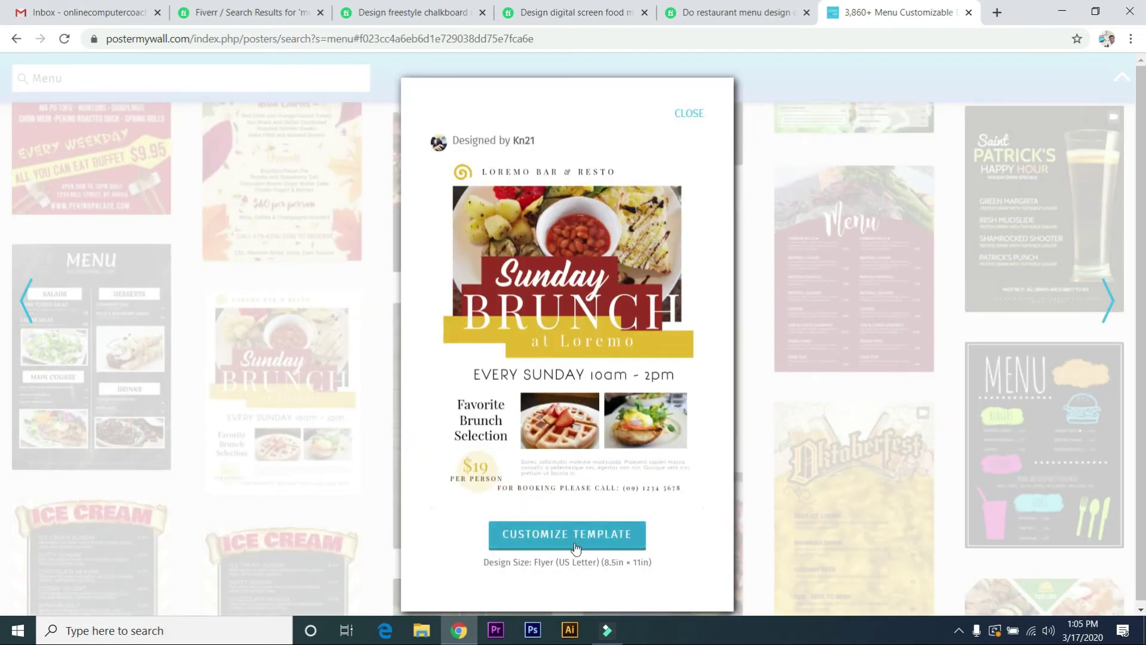
click(570, 543)
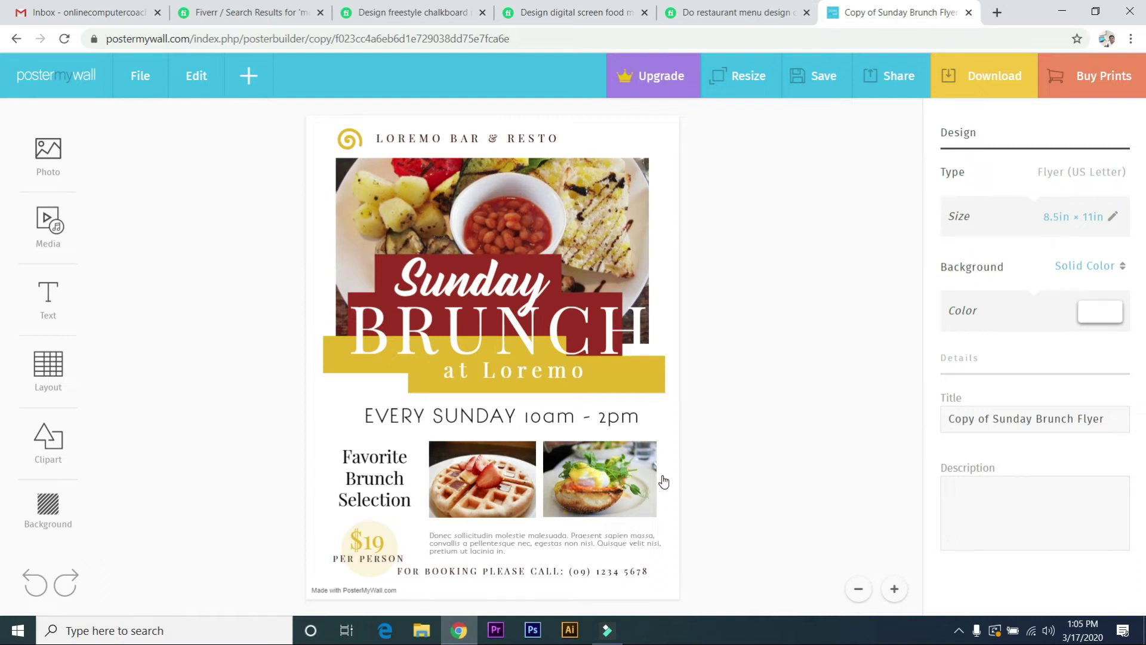
Replace the word "Sunday" in the flyer's headline above BRUNCH with "Monday"
click(489, 279)
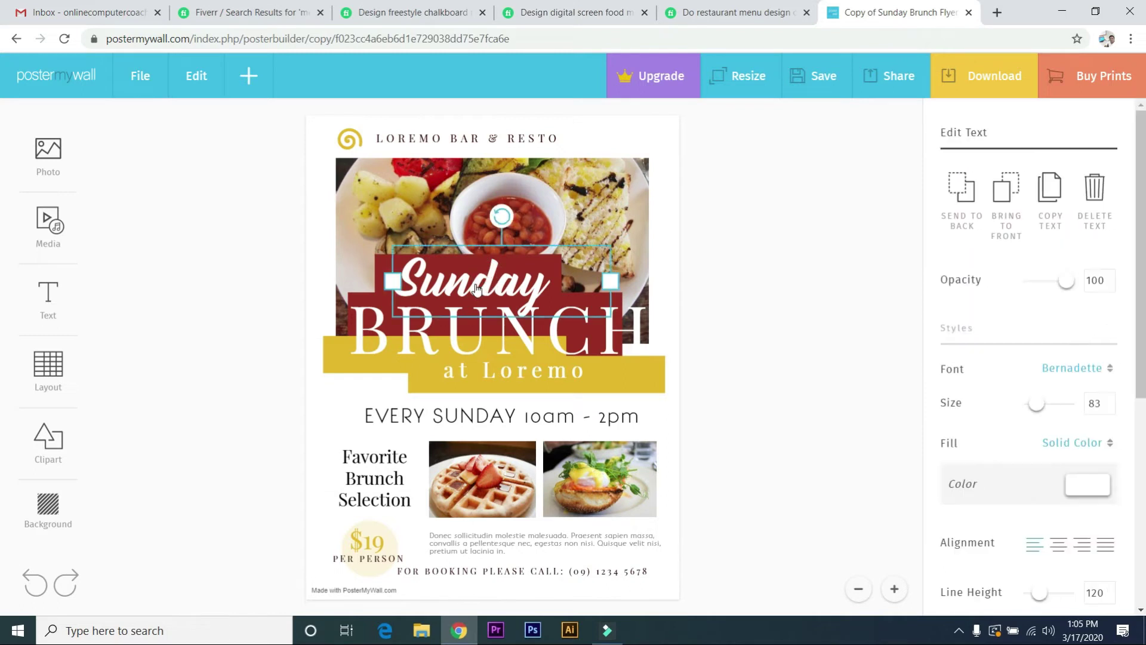
click(507, 295)
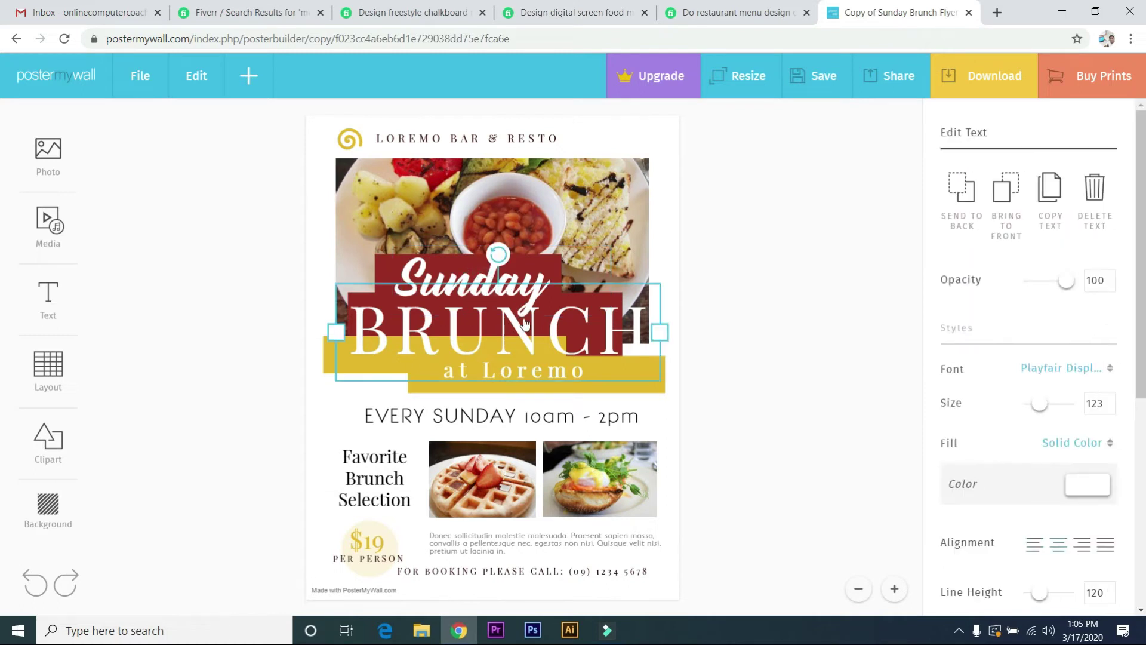
click(439, 274)
click(409, 278)
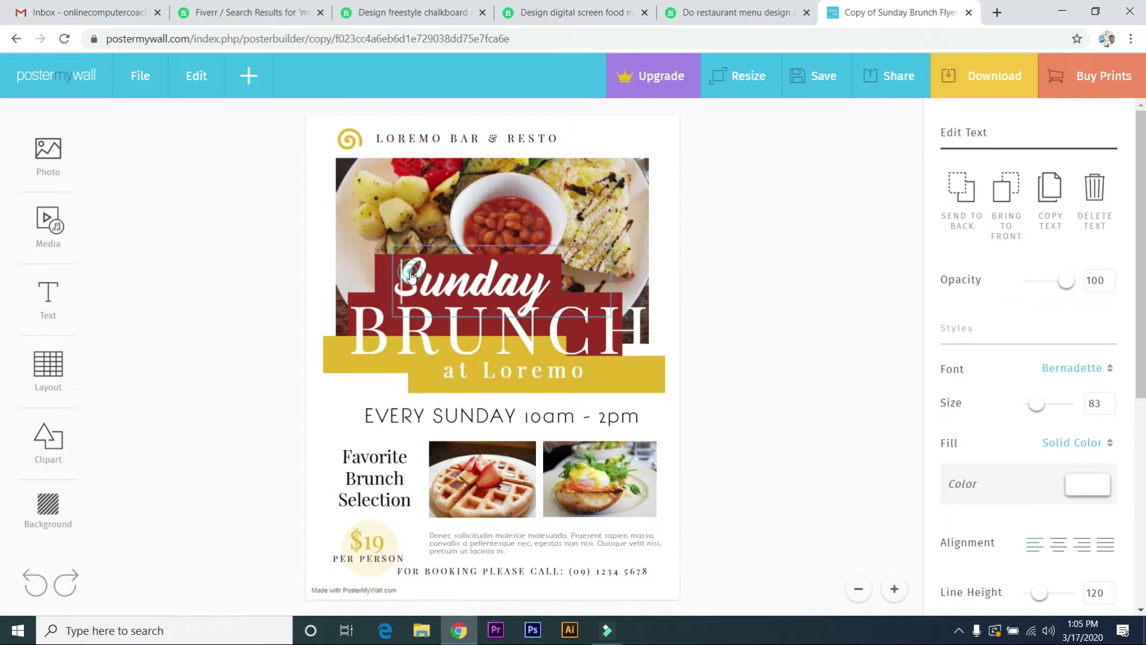
drag(409, 278, 544, 294)
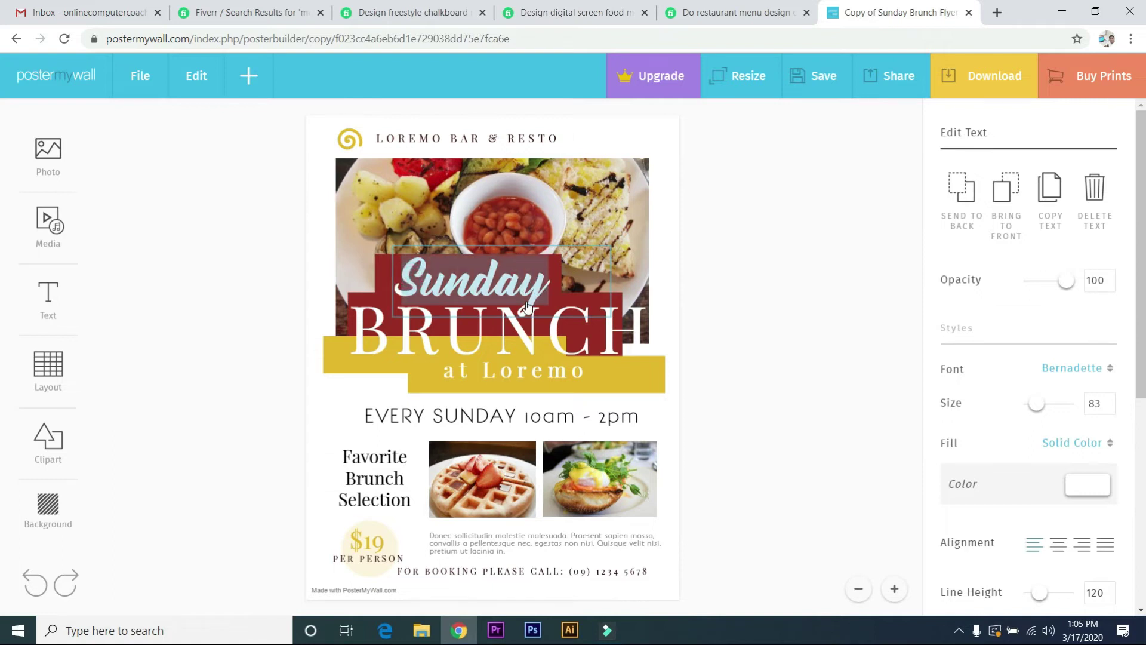
text(Mo)
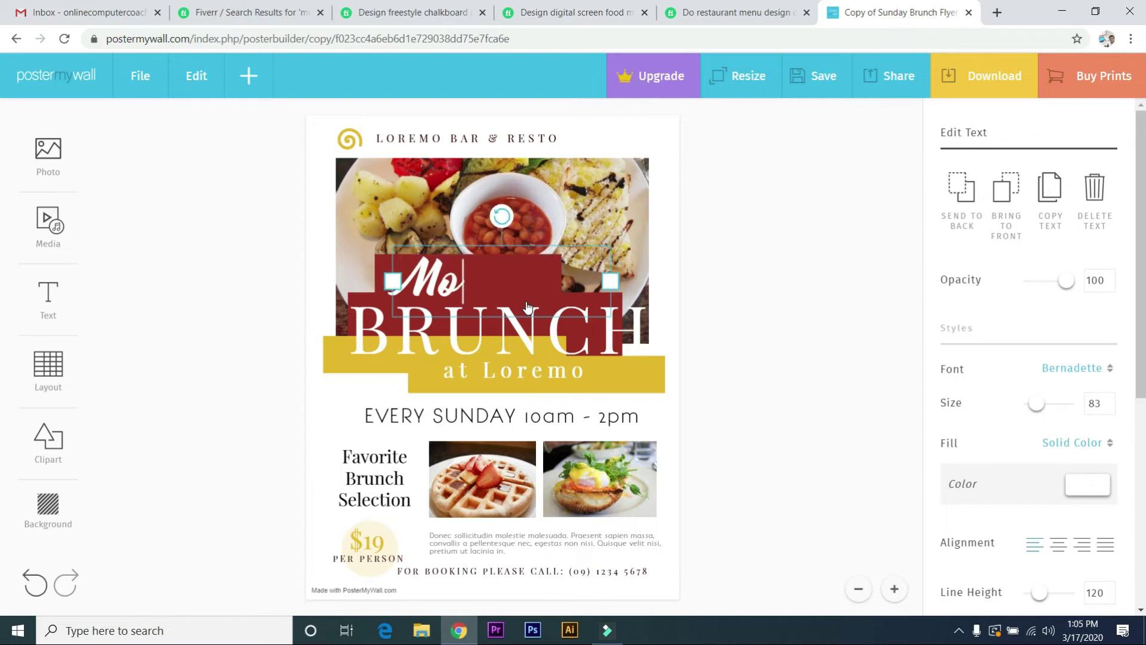
text(nday)
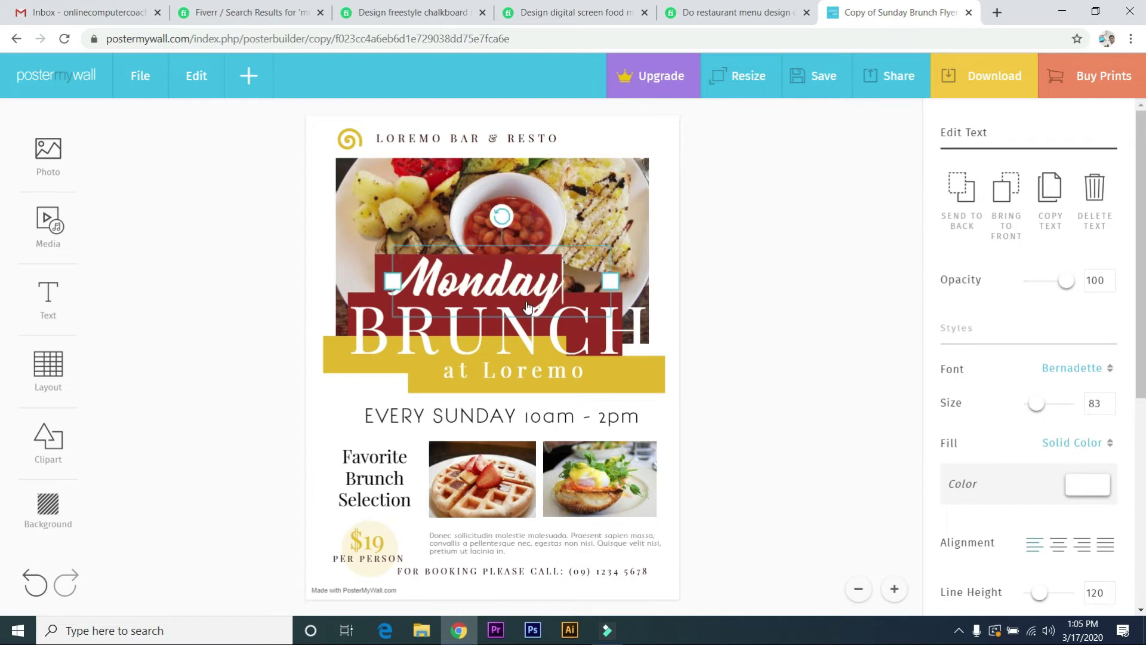
click(452, 353)
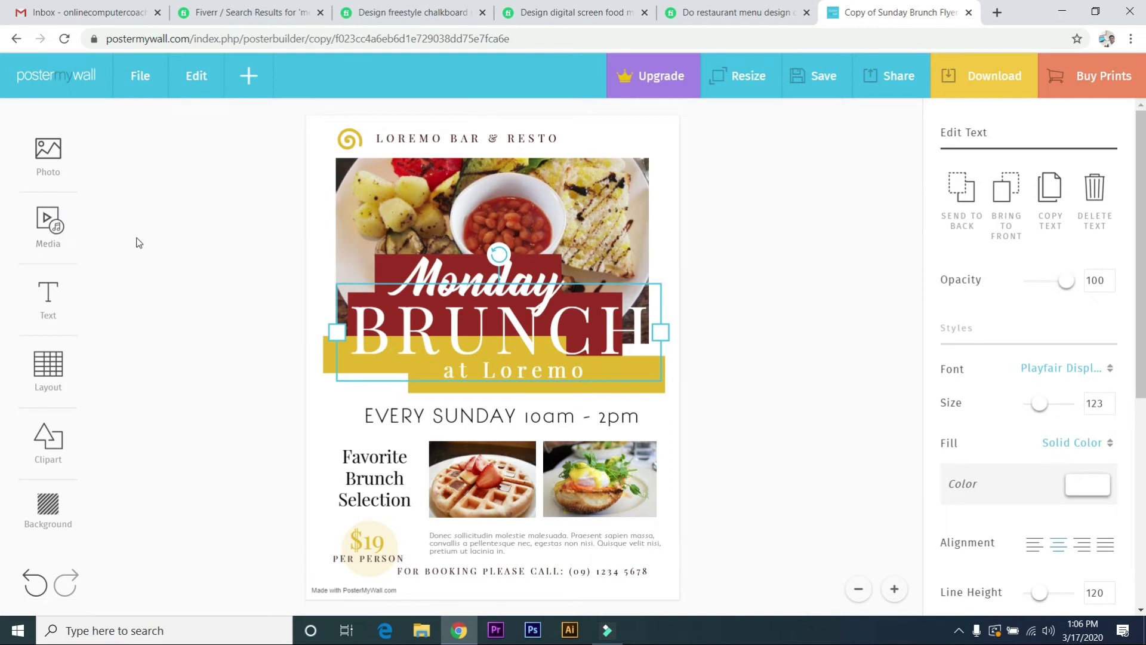
Add fancy text with the Retro effect and Feast of Flesh BB font to the flyer, keeping the placeholder wording
click(52, 304)
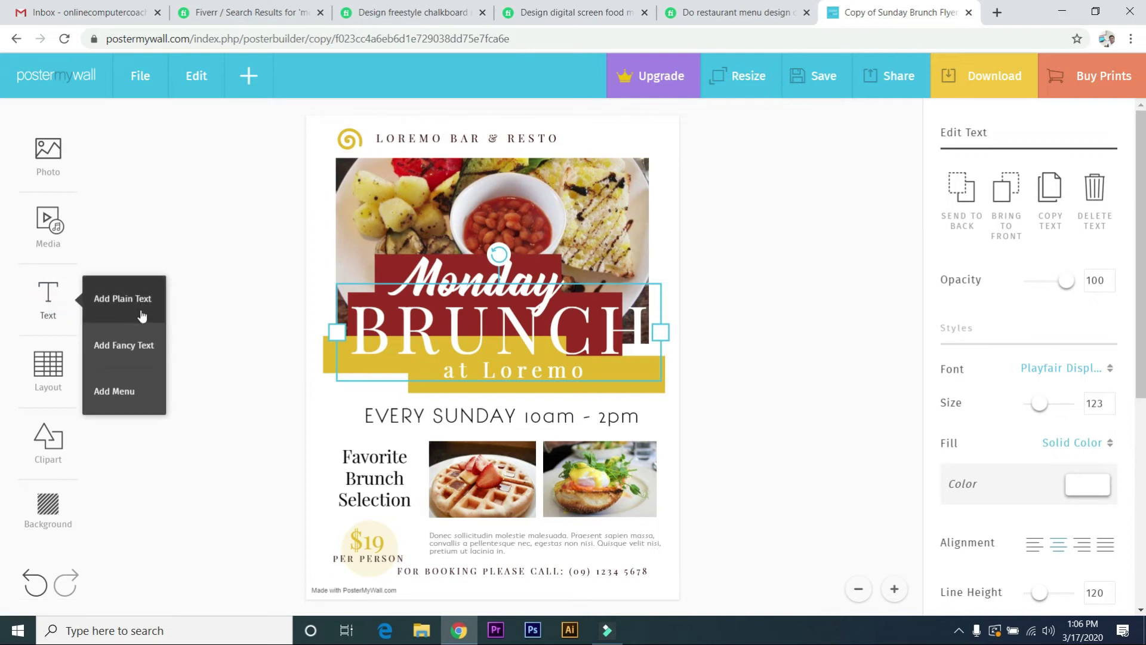
click(134, 348)
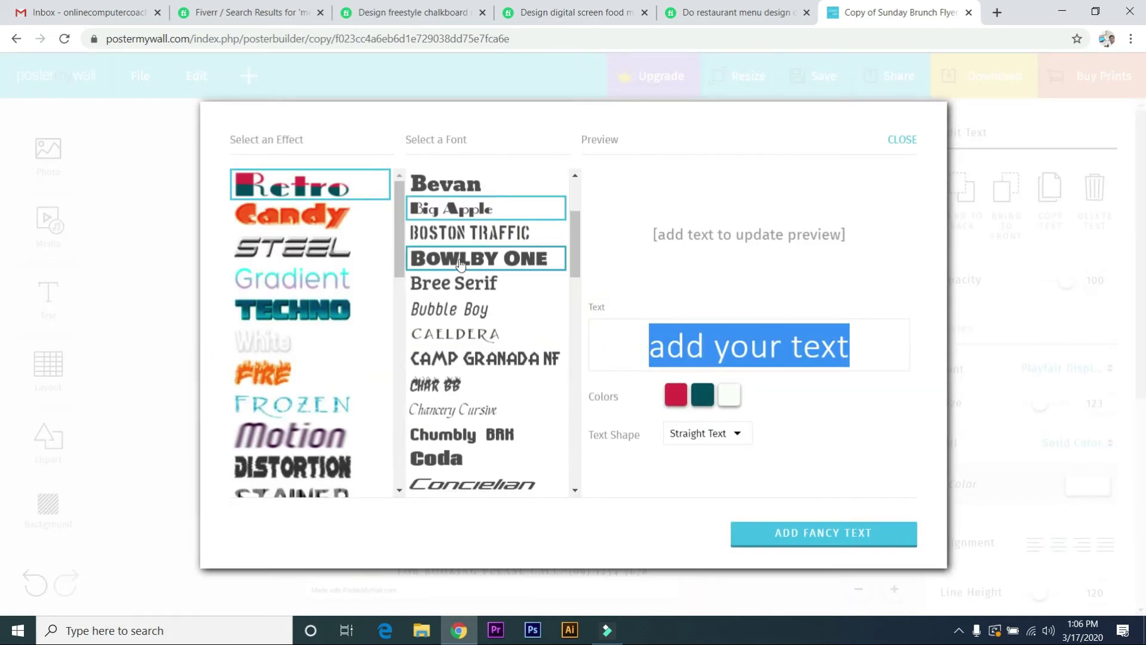
drag(575, 244, 575, 331)
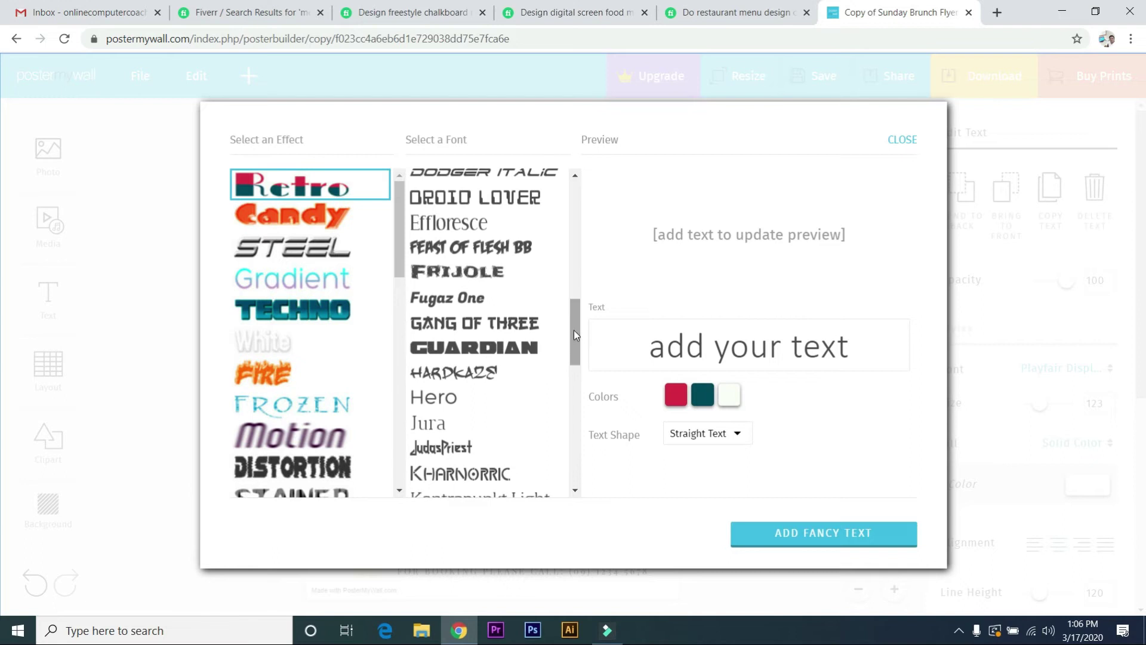
click(508, 256)
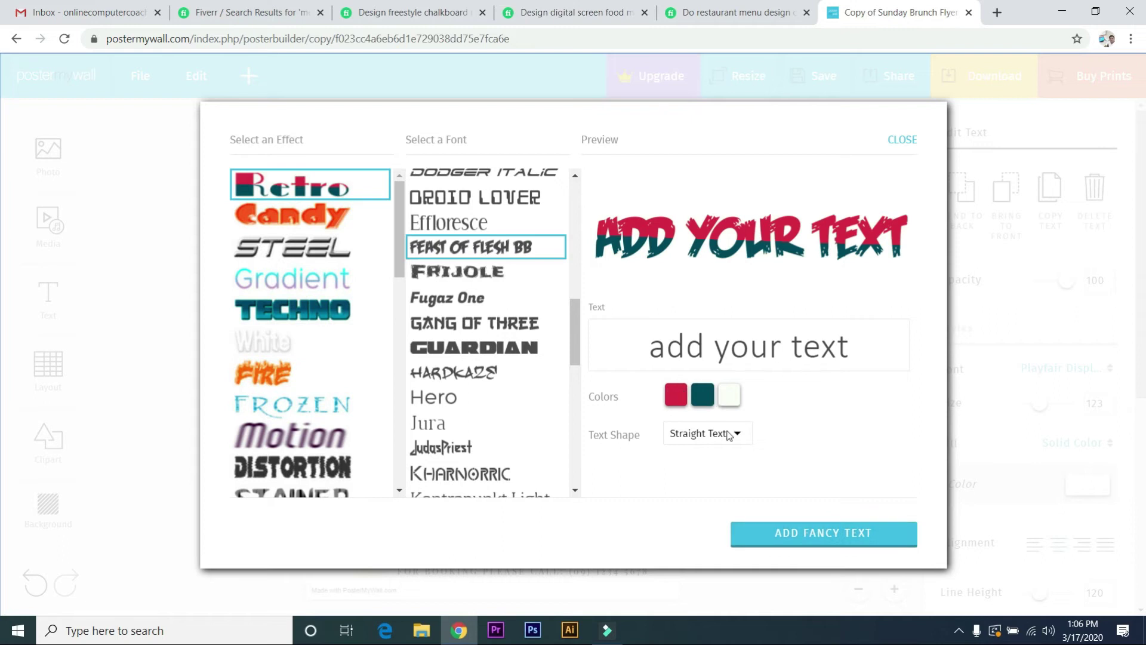
click(832, 533)
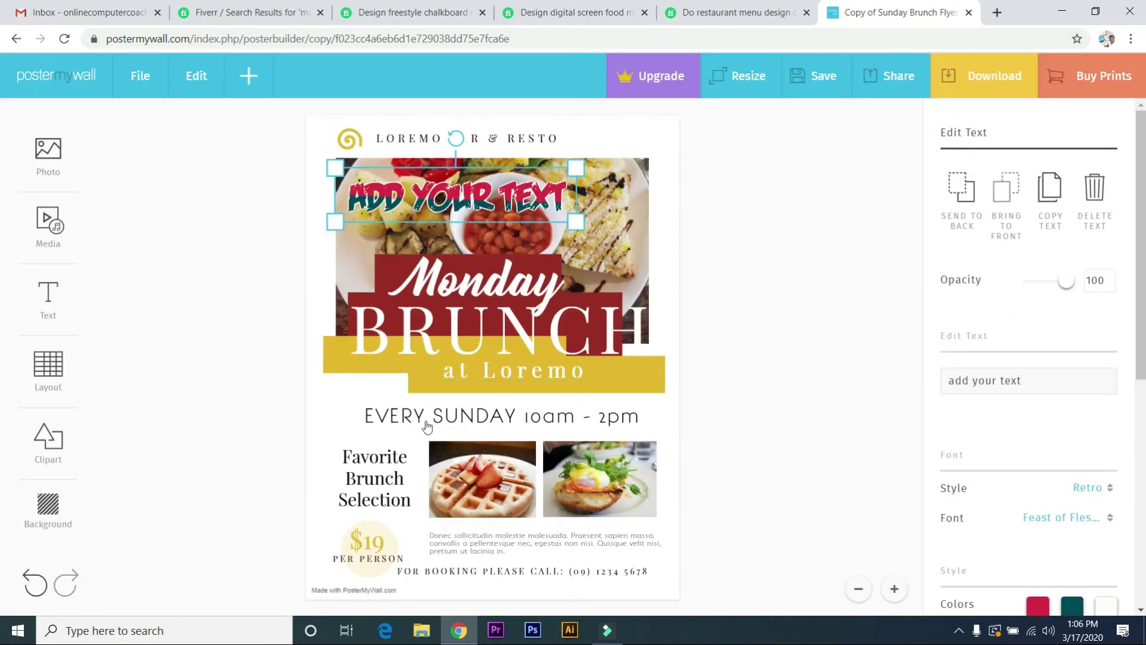
Shrink the waffle and egg photos, and move the waffle photo beside the egg photo
click(484, 490)
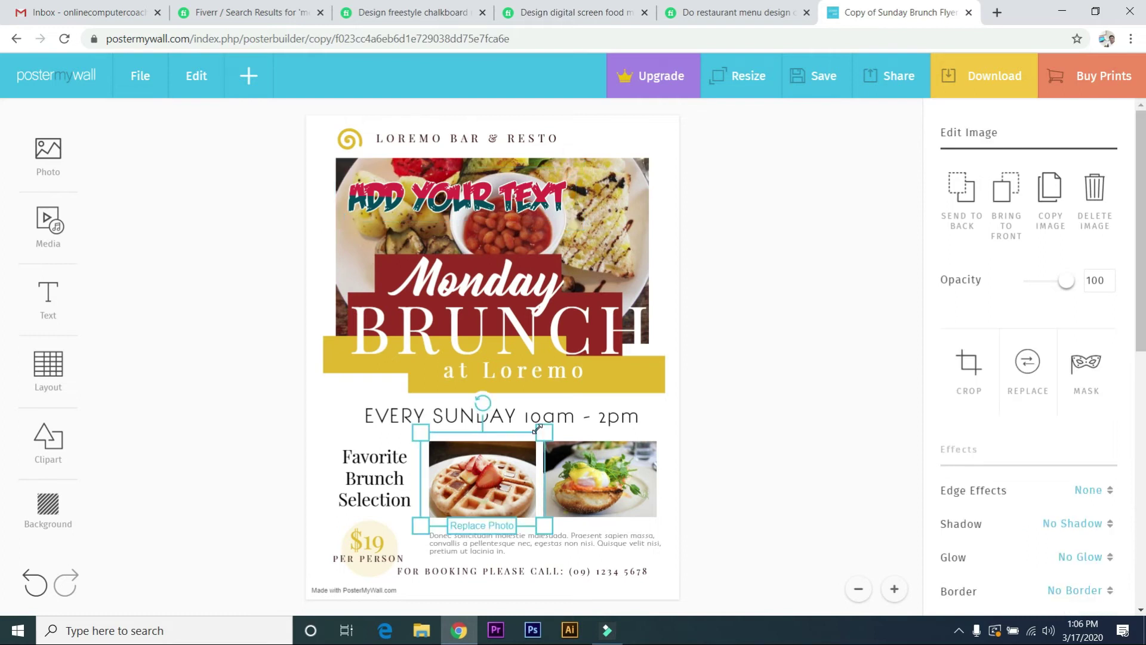
drag(544, 428, 501, 463)
drag(467, 508, 455, 459)
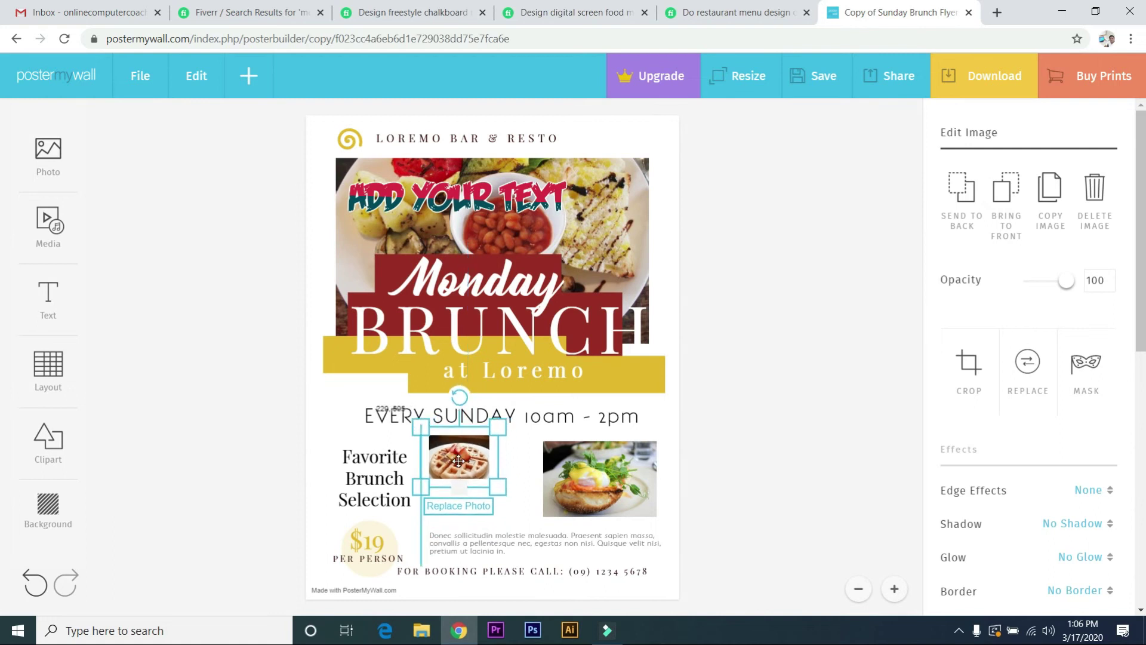
click(577, 488)
drag(663, 525, 609, 450)
drag(479, 458, 560, 455)
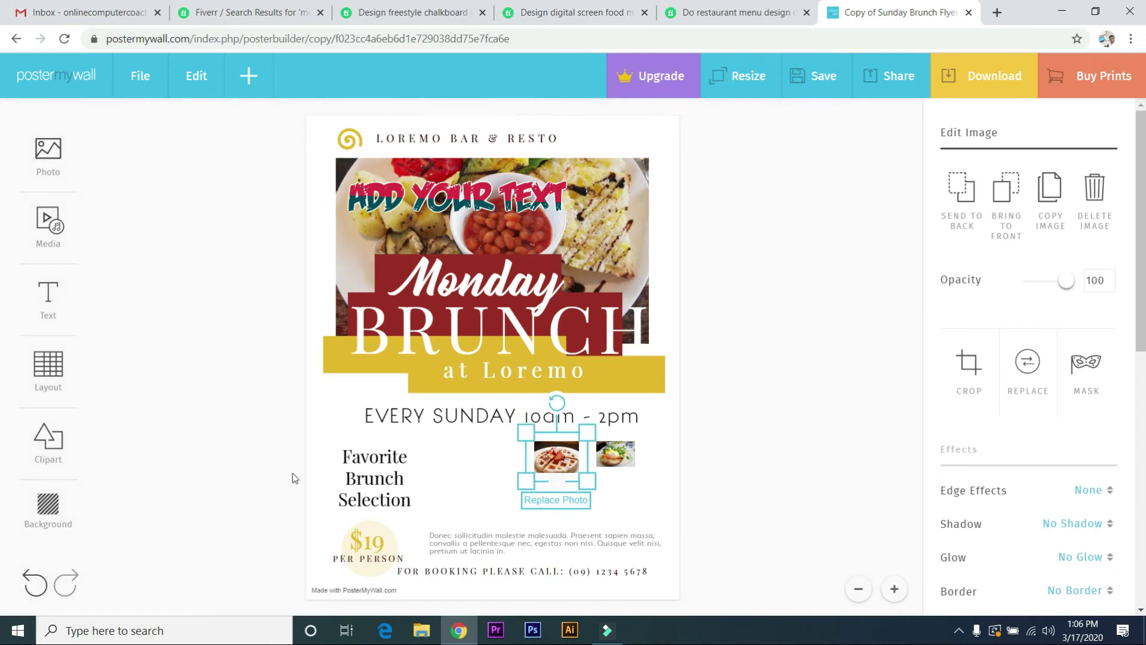
Apply a linear gradient background to the flyer, with red as the first shading color and white (ffffff) as the second
click(50, 507)
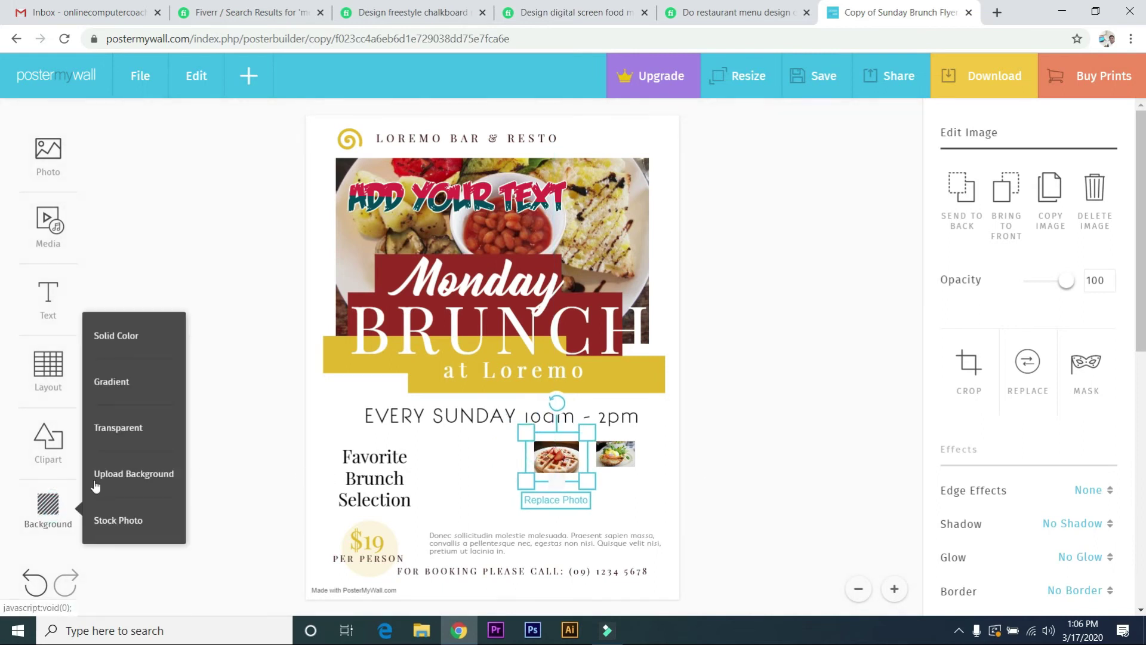
click(137, 379)
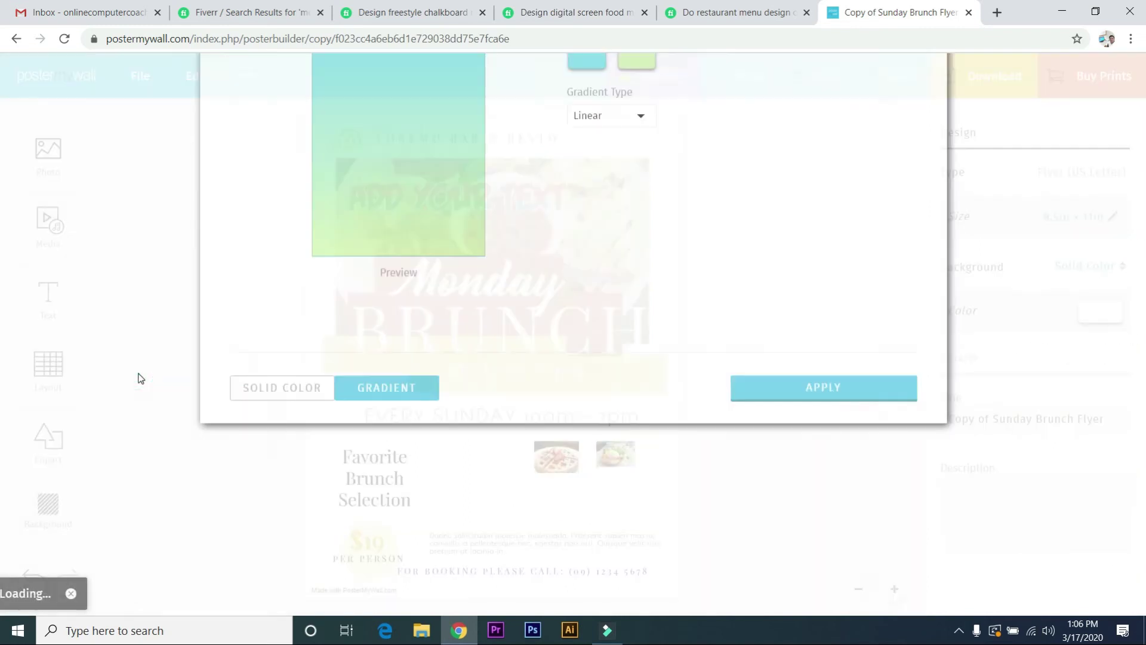
click(592, 221)
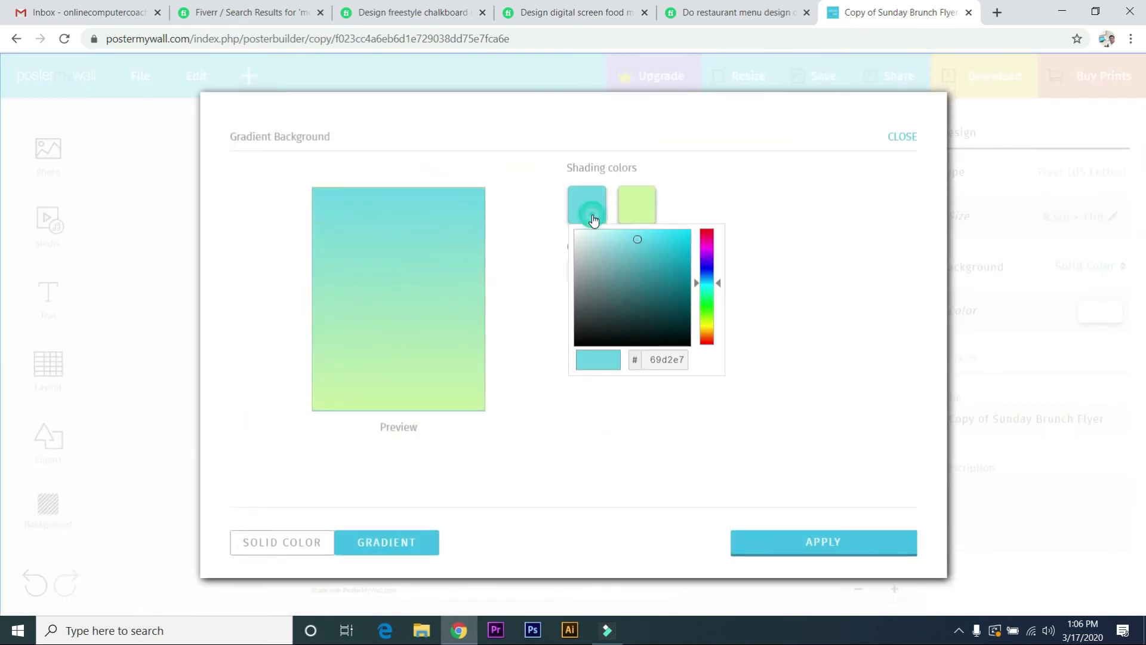
click(671, 282)
mouse_move(700, 295)
mouse_down()
mouse_move(709, 224)
mouse_move(661, 243)
mouse_move(687, 237)
mouse_up()
mouse_move(610, 259)
mouse_down()
mouse_move(573, 289)
mouse_move(572, 323)
mouse_up()
drag(664, 263, 690, 234)
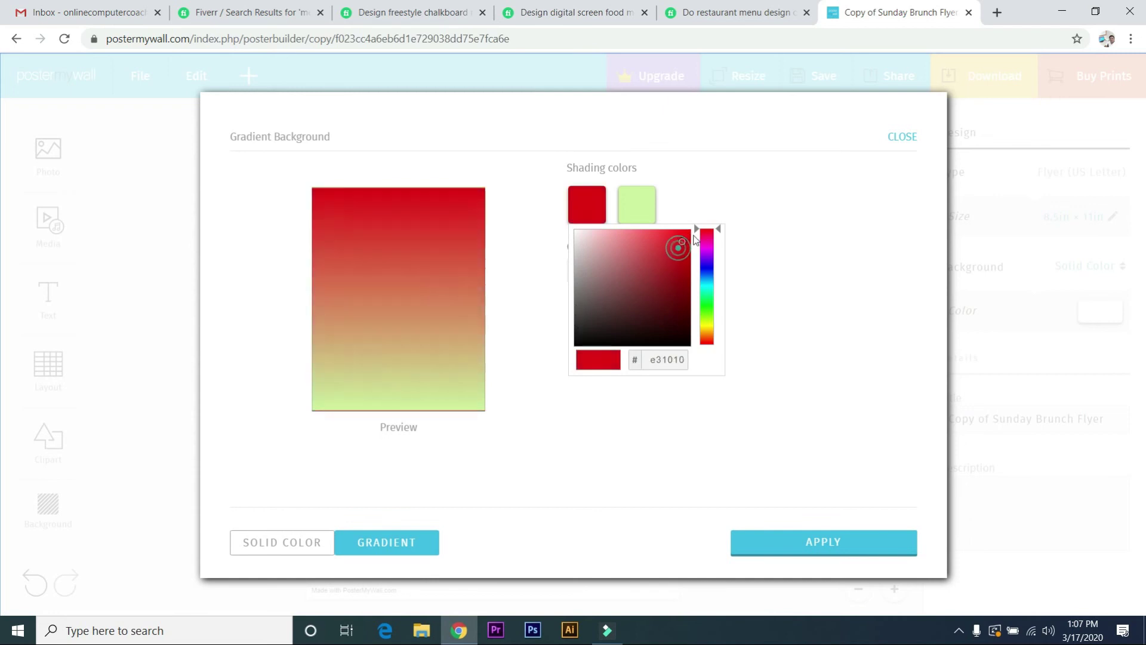
click(637, 200)
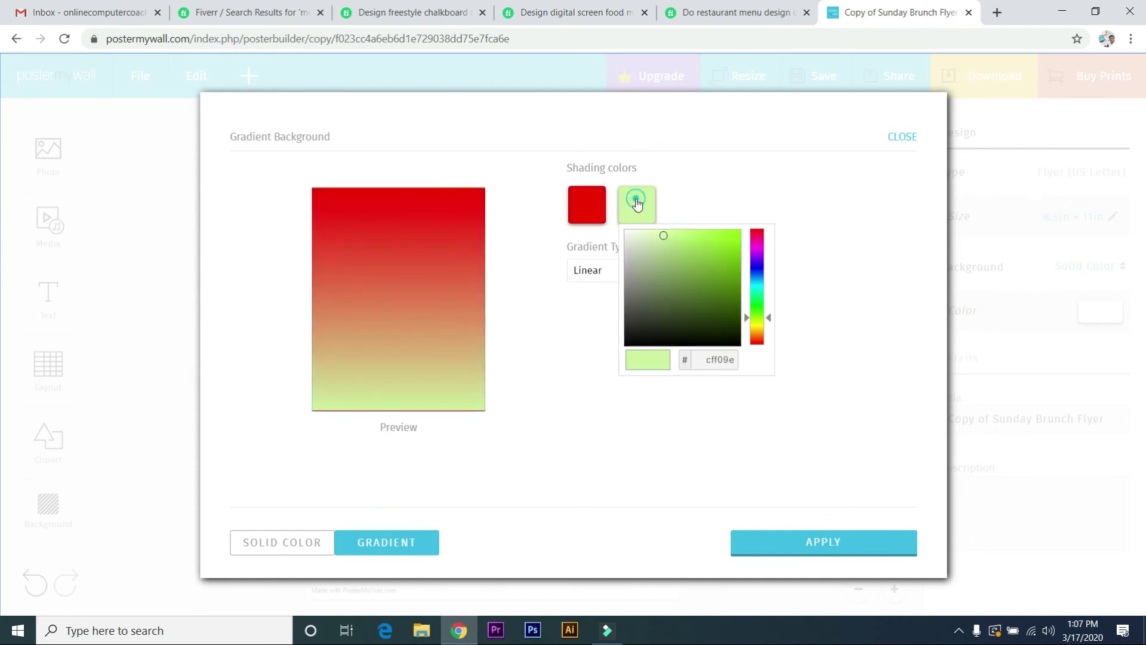
drag(649, 263, 620, 227)
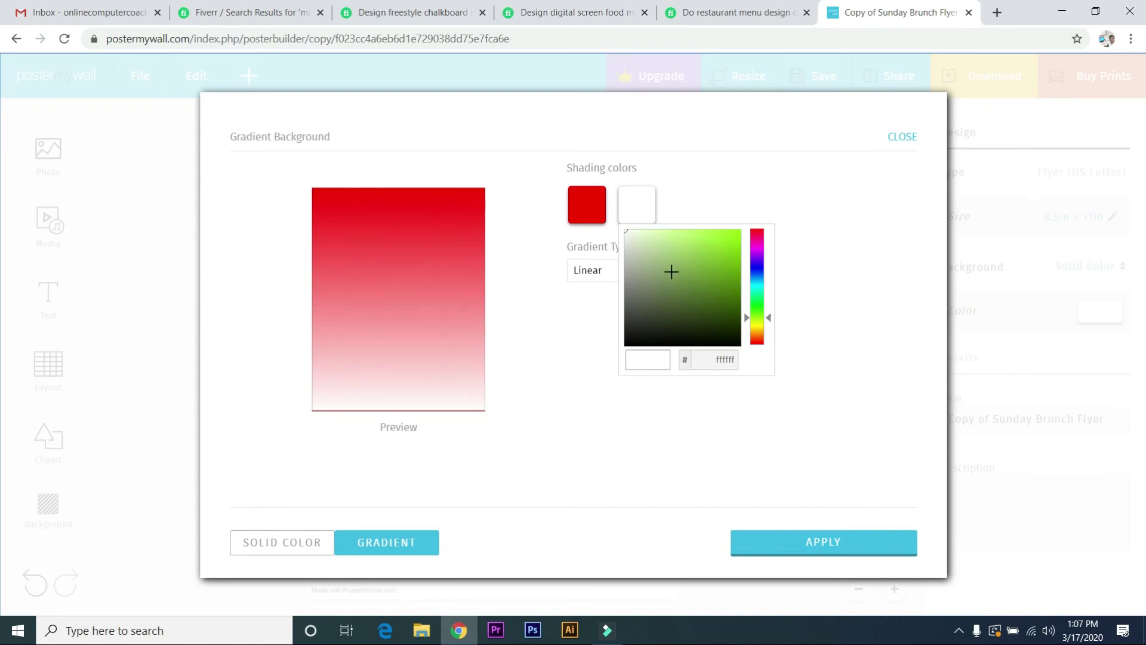
click(776, 541)
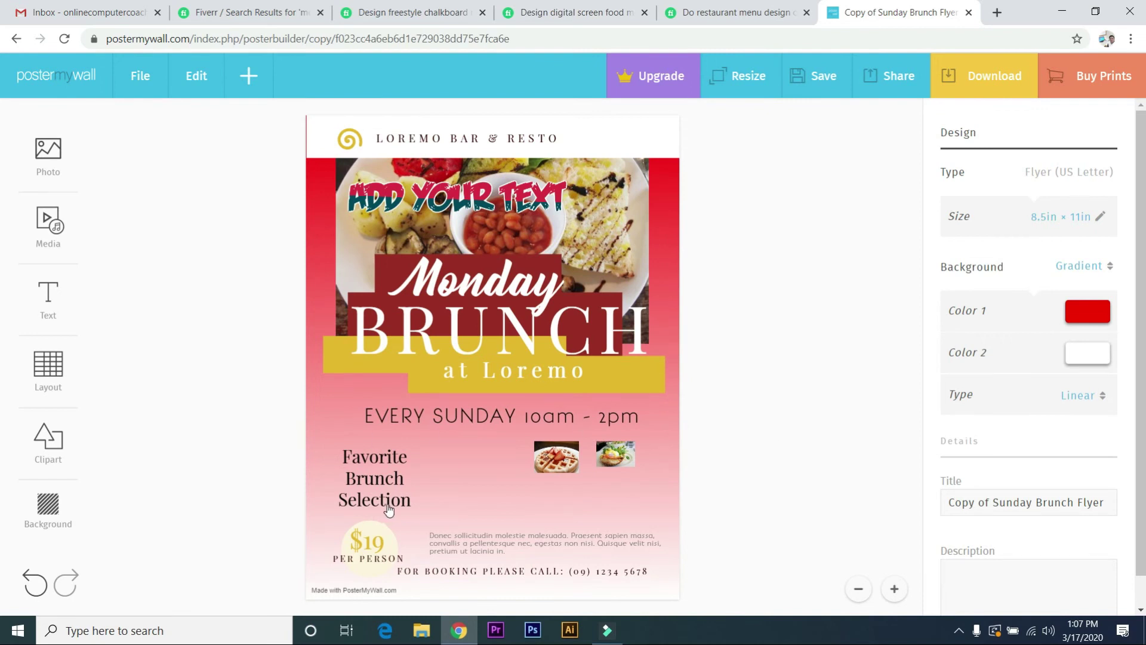
Check the download options and prices for the flyer design, then close them without downloading
click(380, 550)
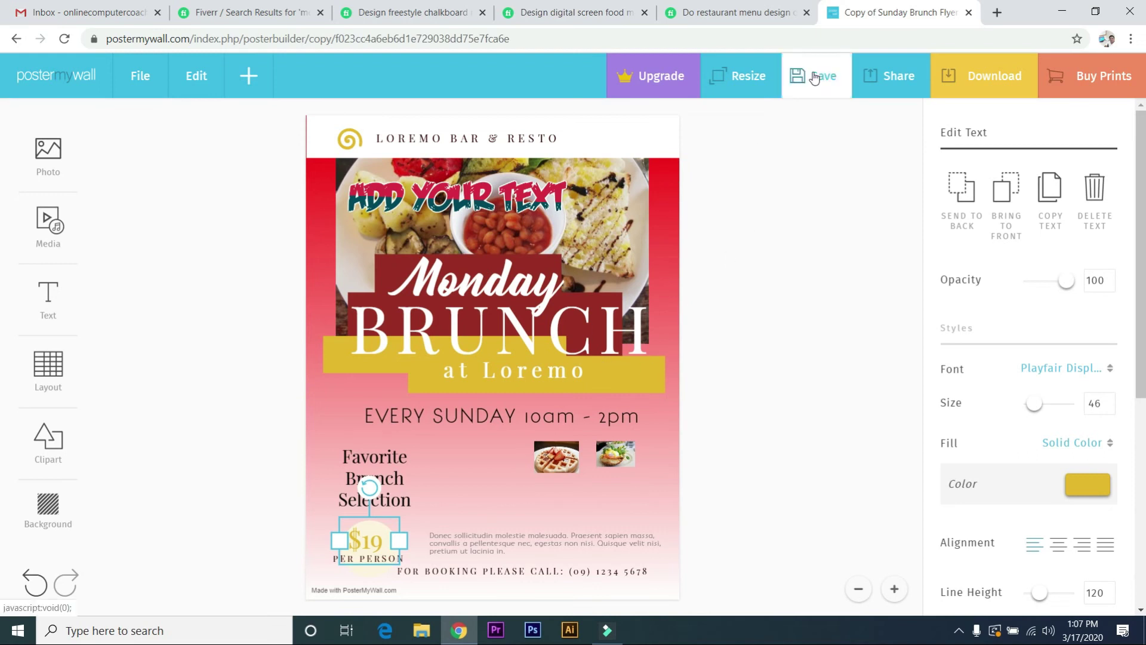
click(969, 86)
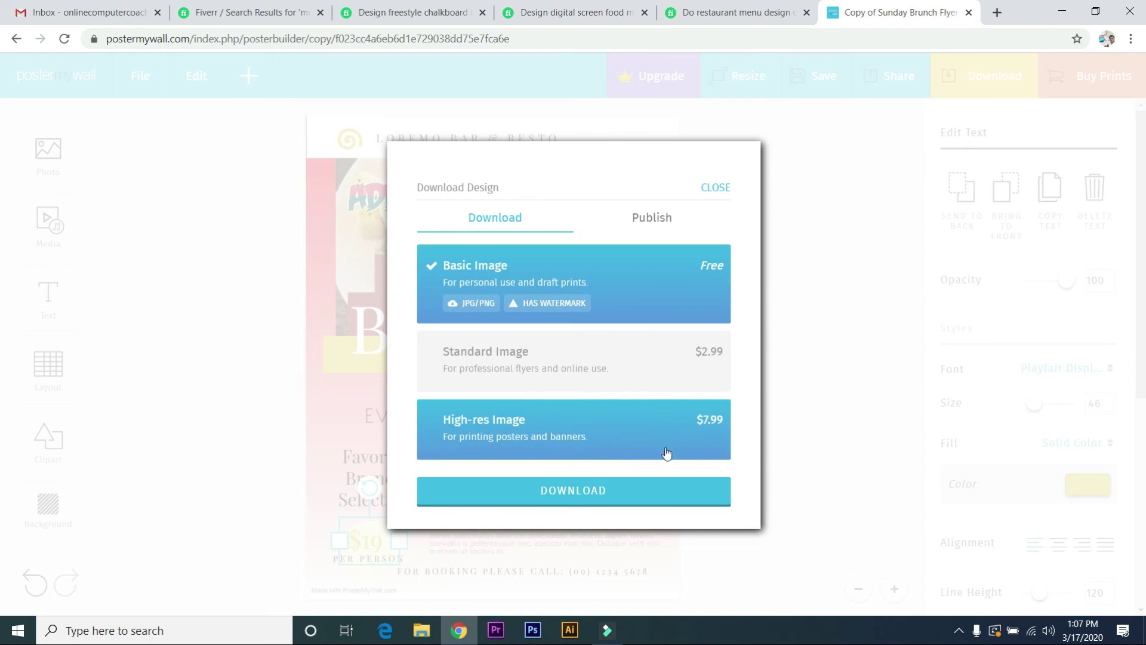
click(716, 188)
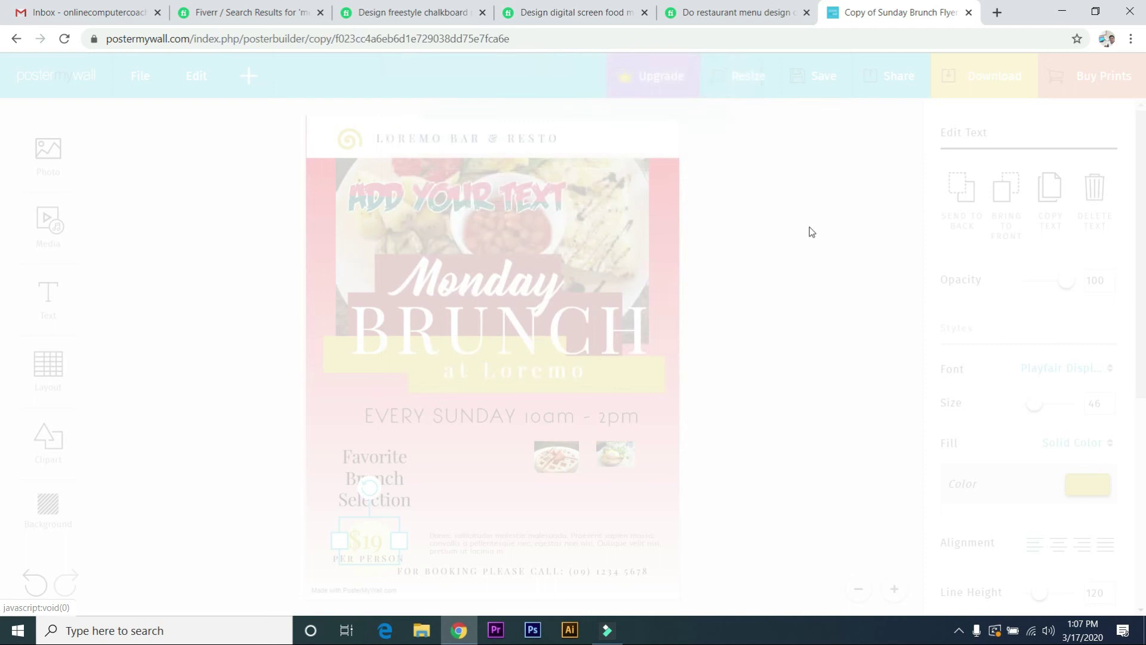